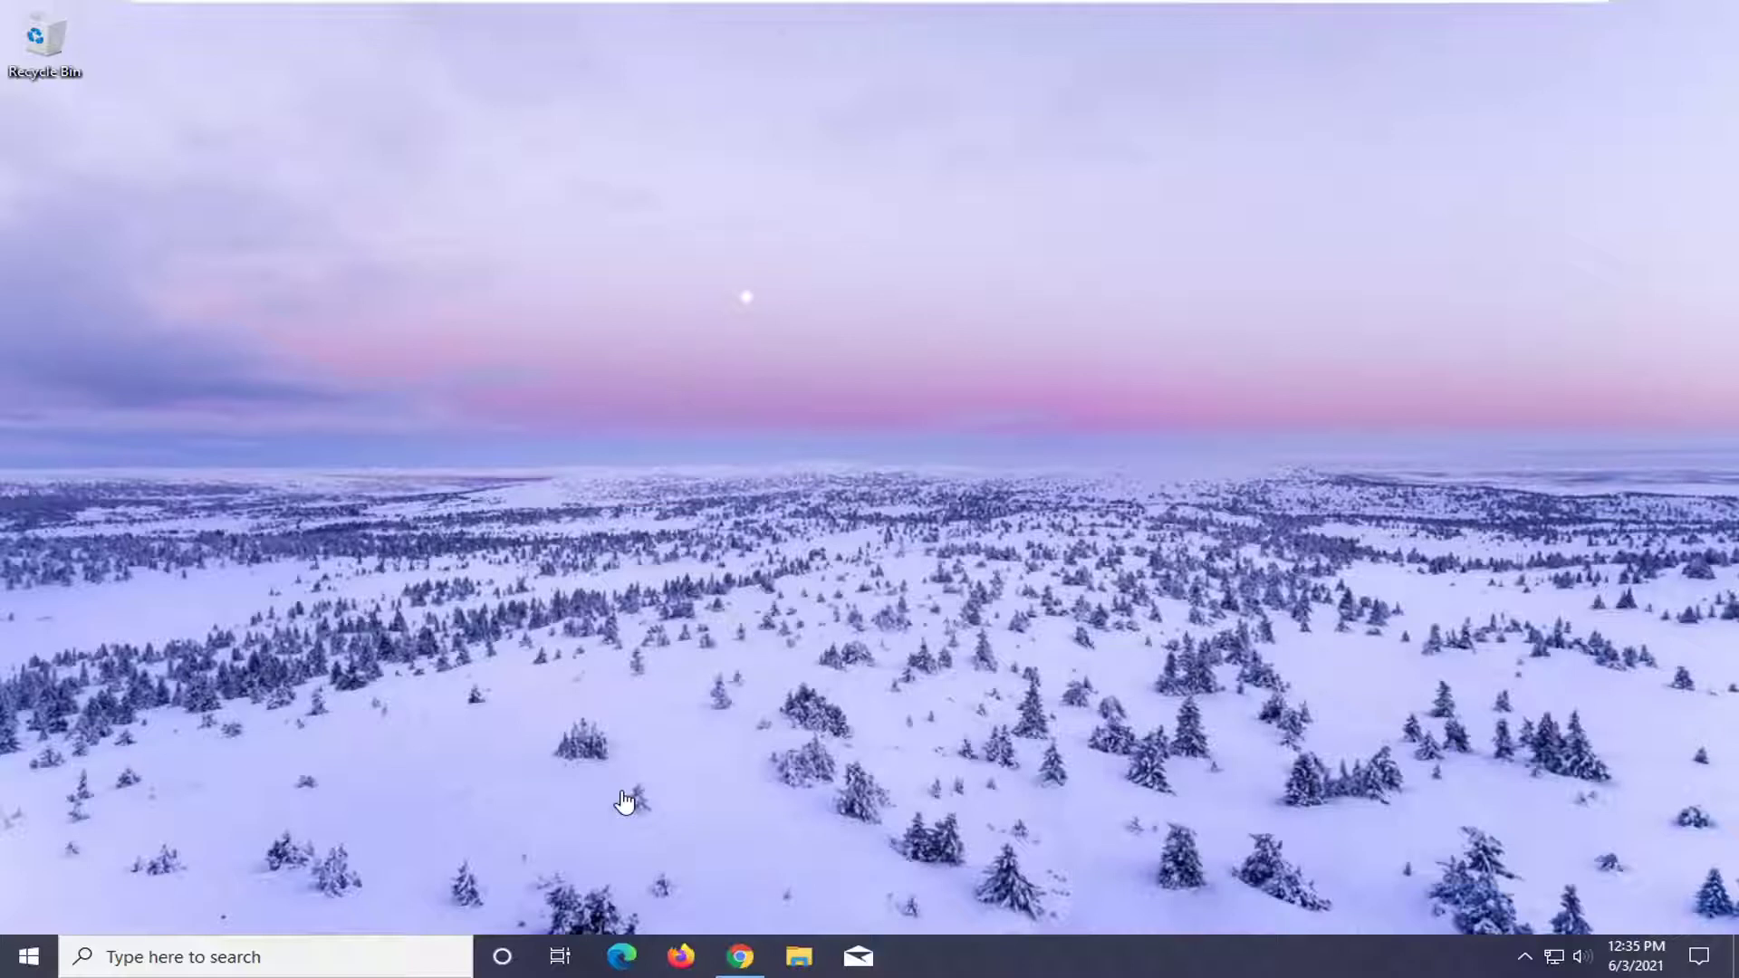
- Check the speaker volume slider in the tray flyout, leaving the speakers muted at 0
click(1583, 958)
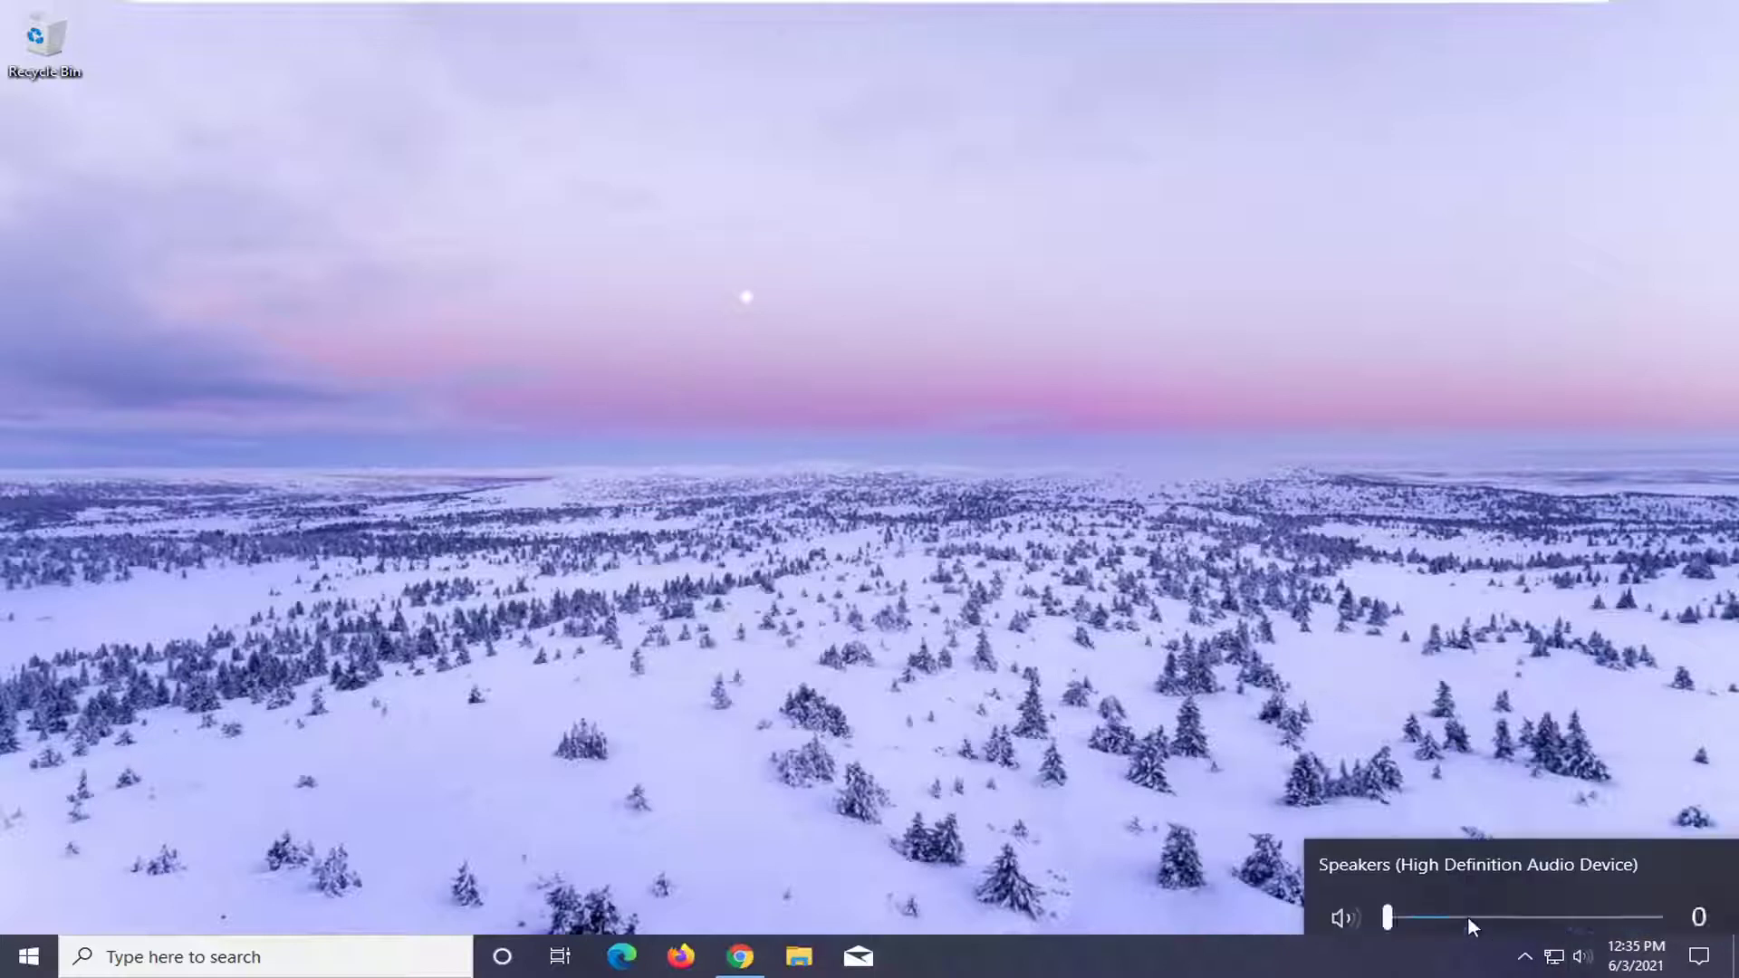
drag(1389, 919, 1524, 907)
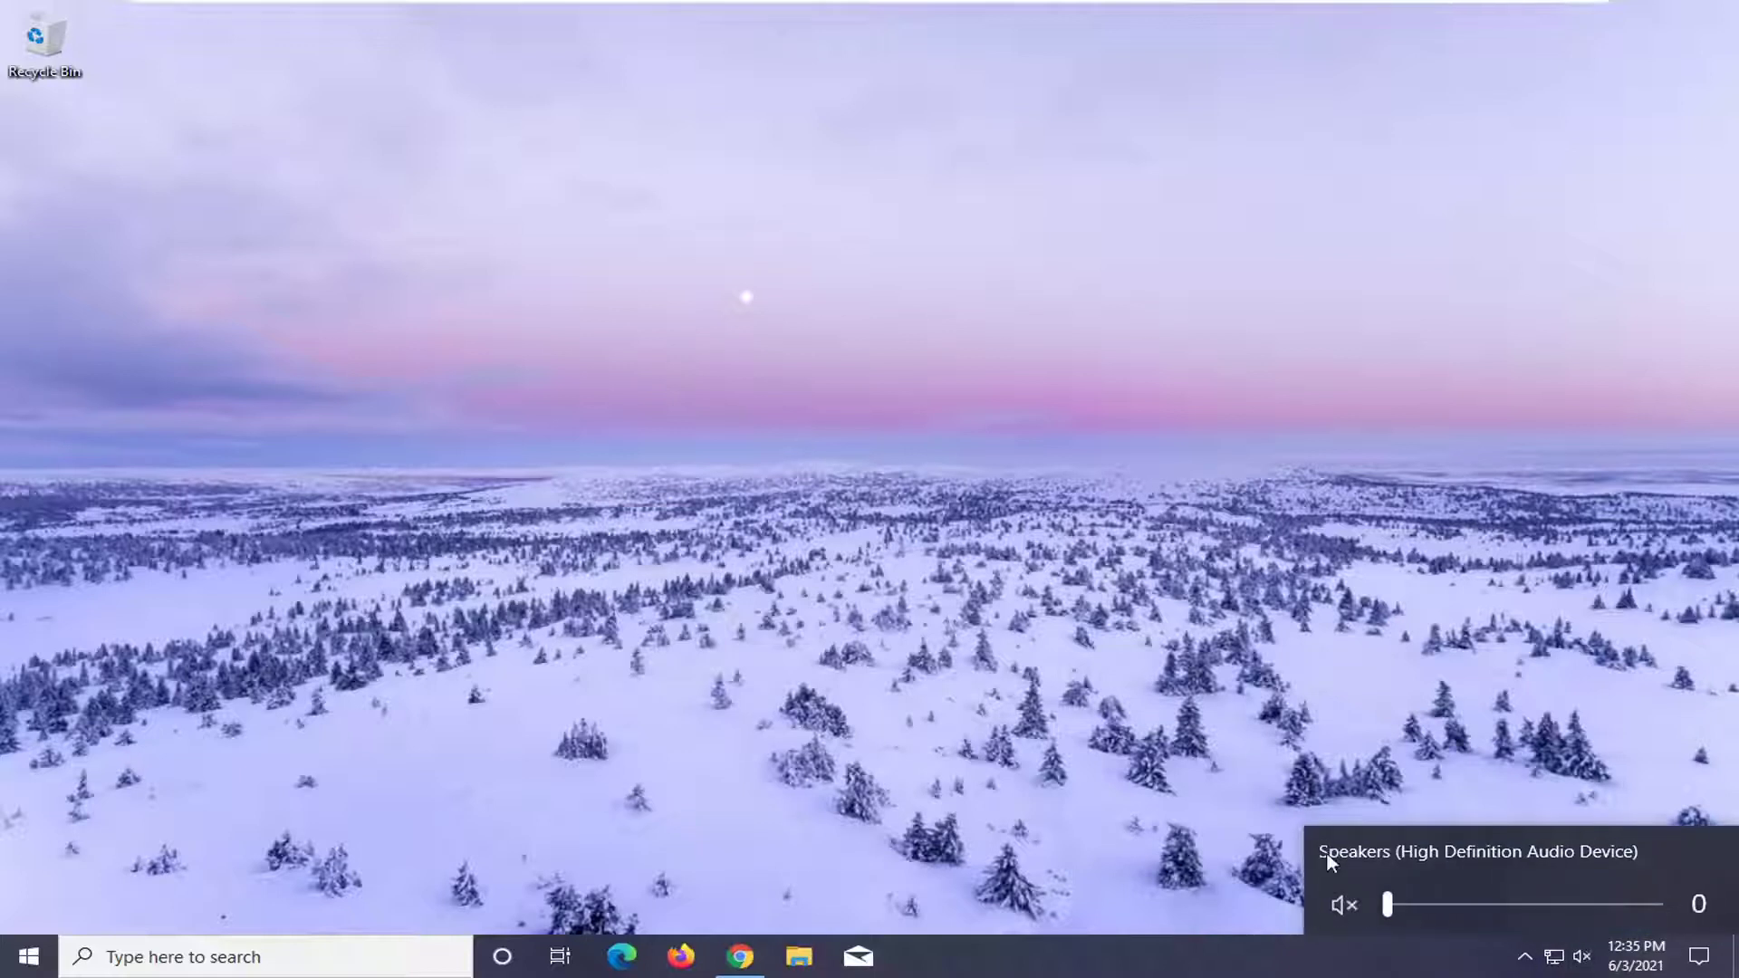
key(Escape)
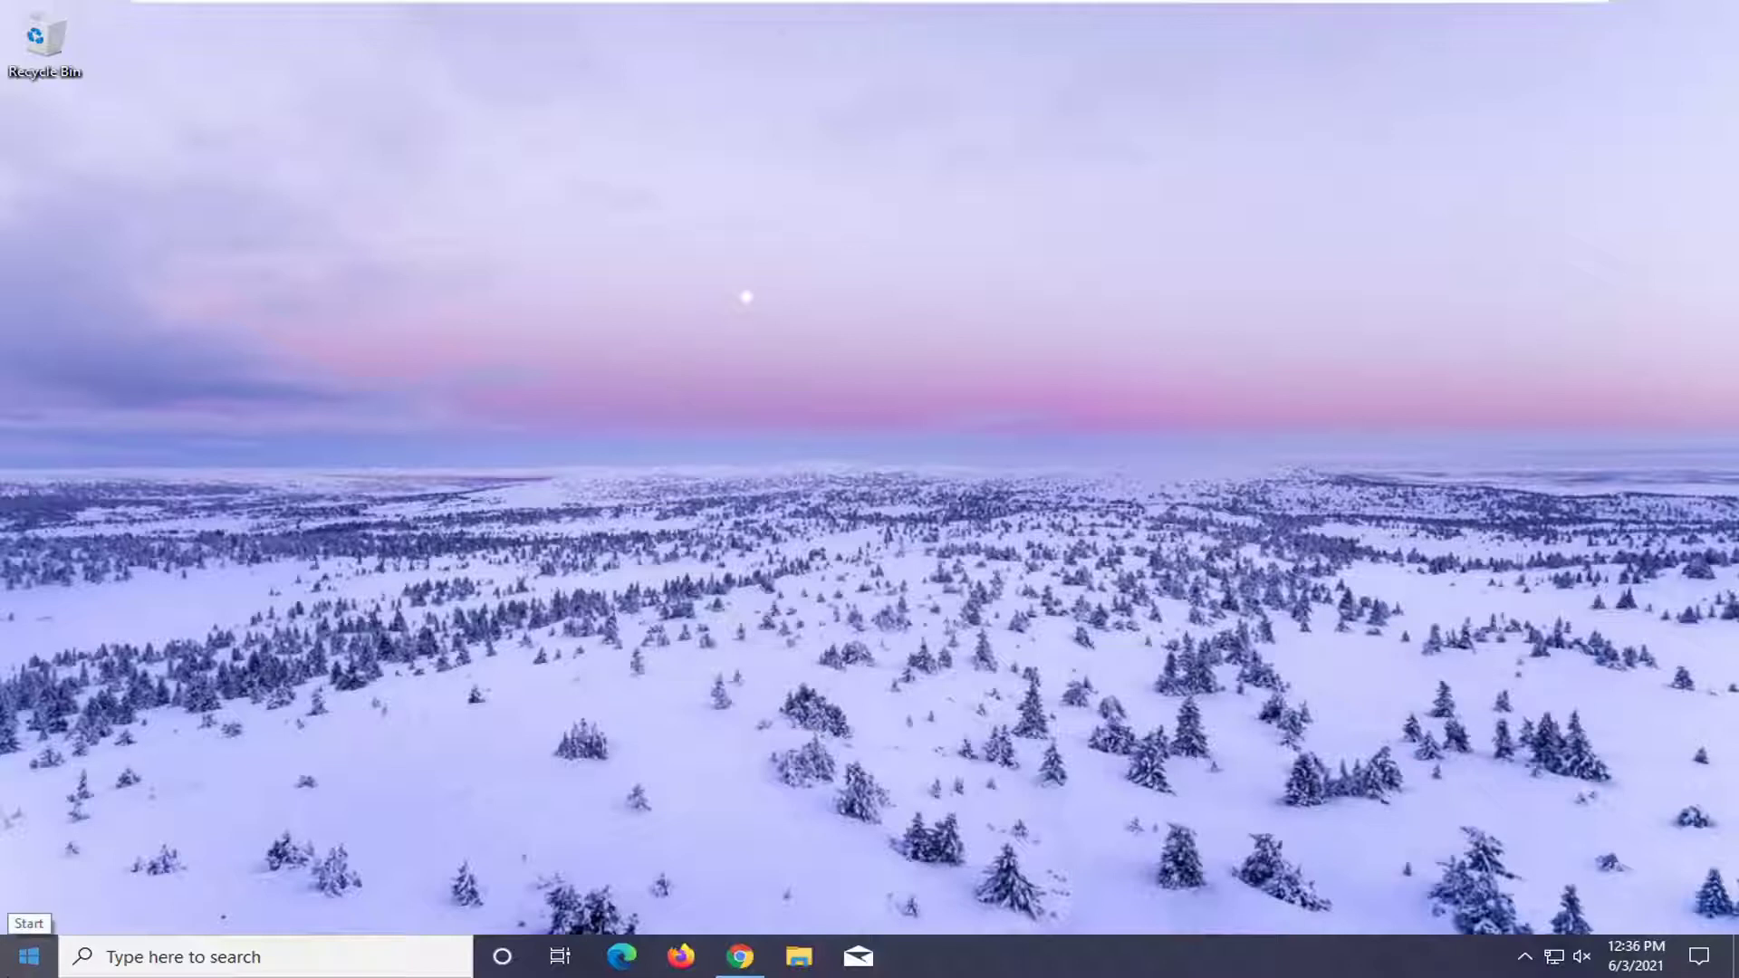
- Search Start for 'device manager' and launch Device Manager from the best match
click(28, 957)
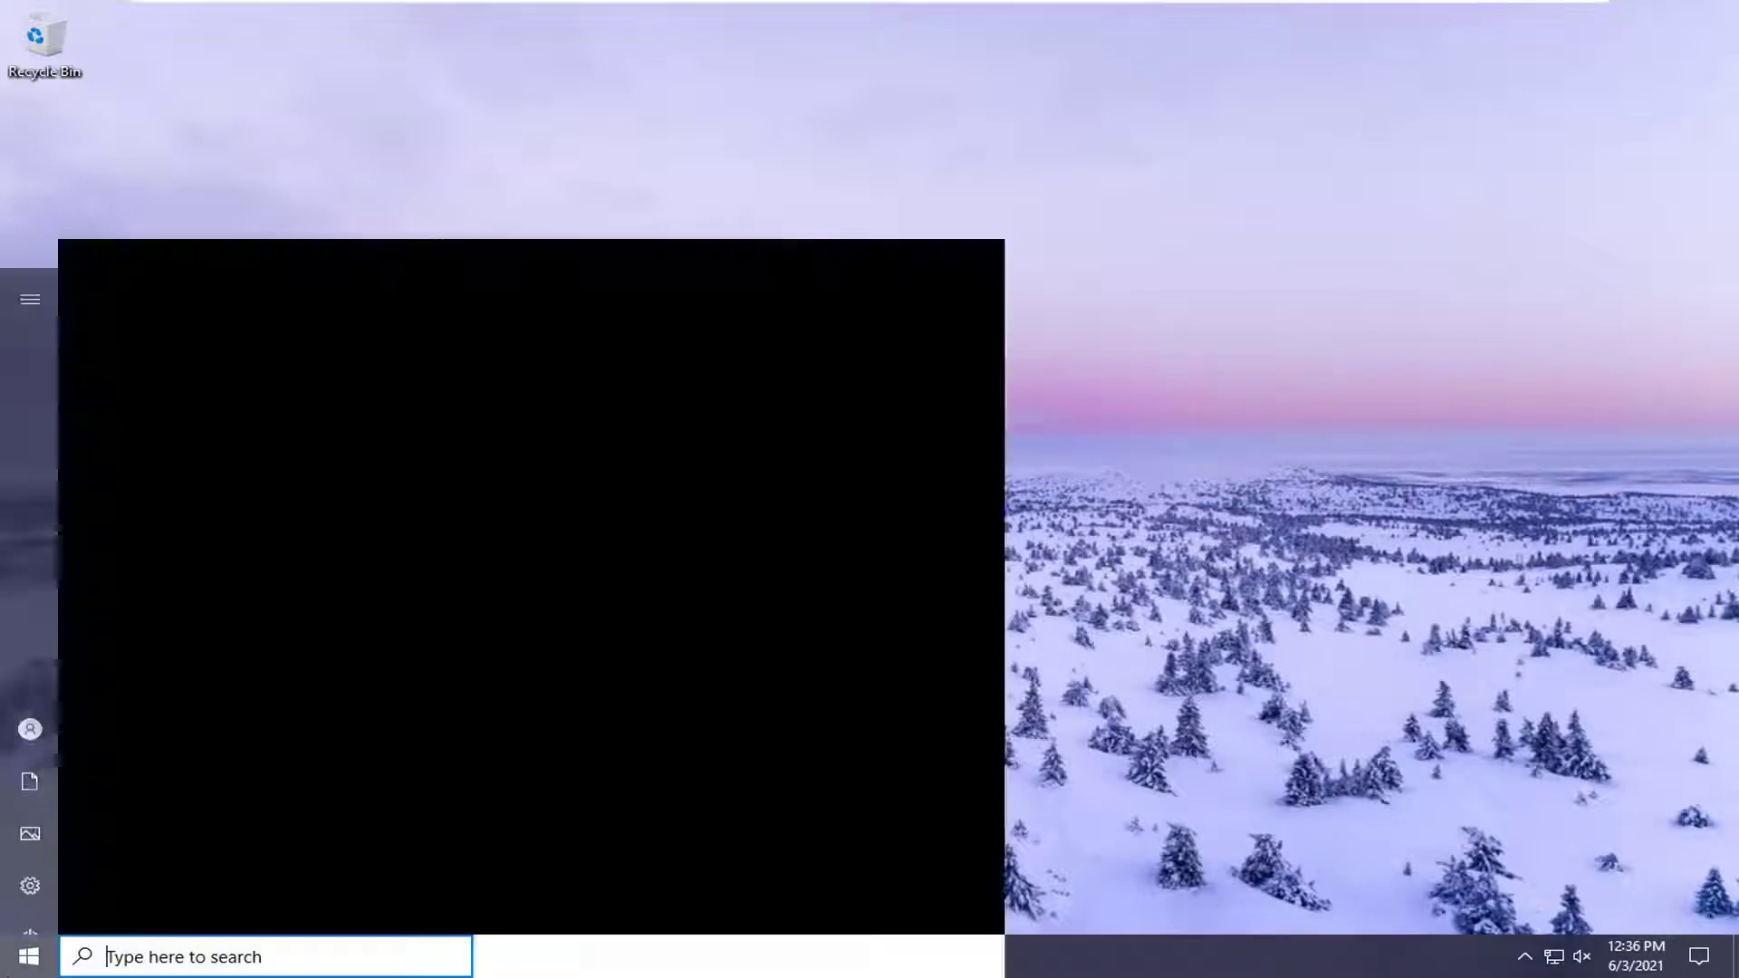
text(de)
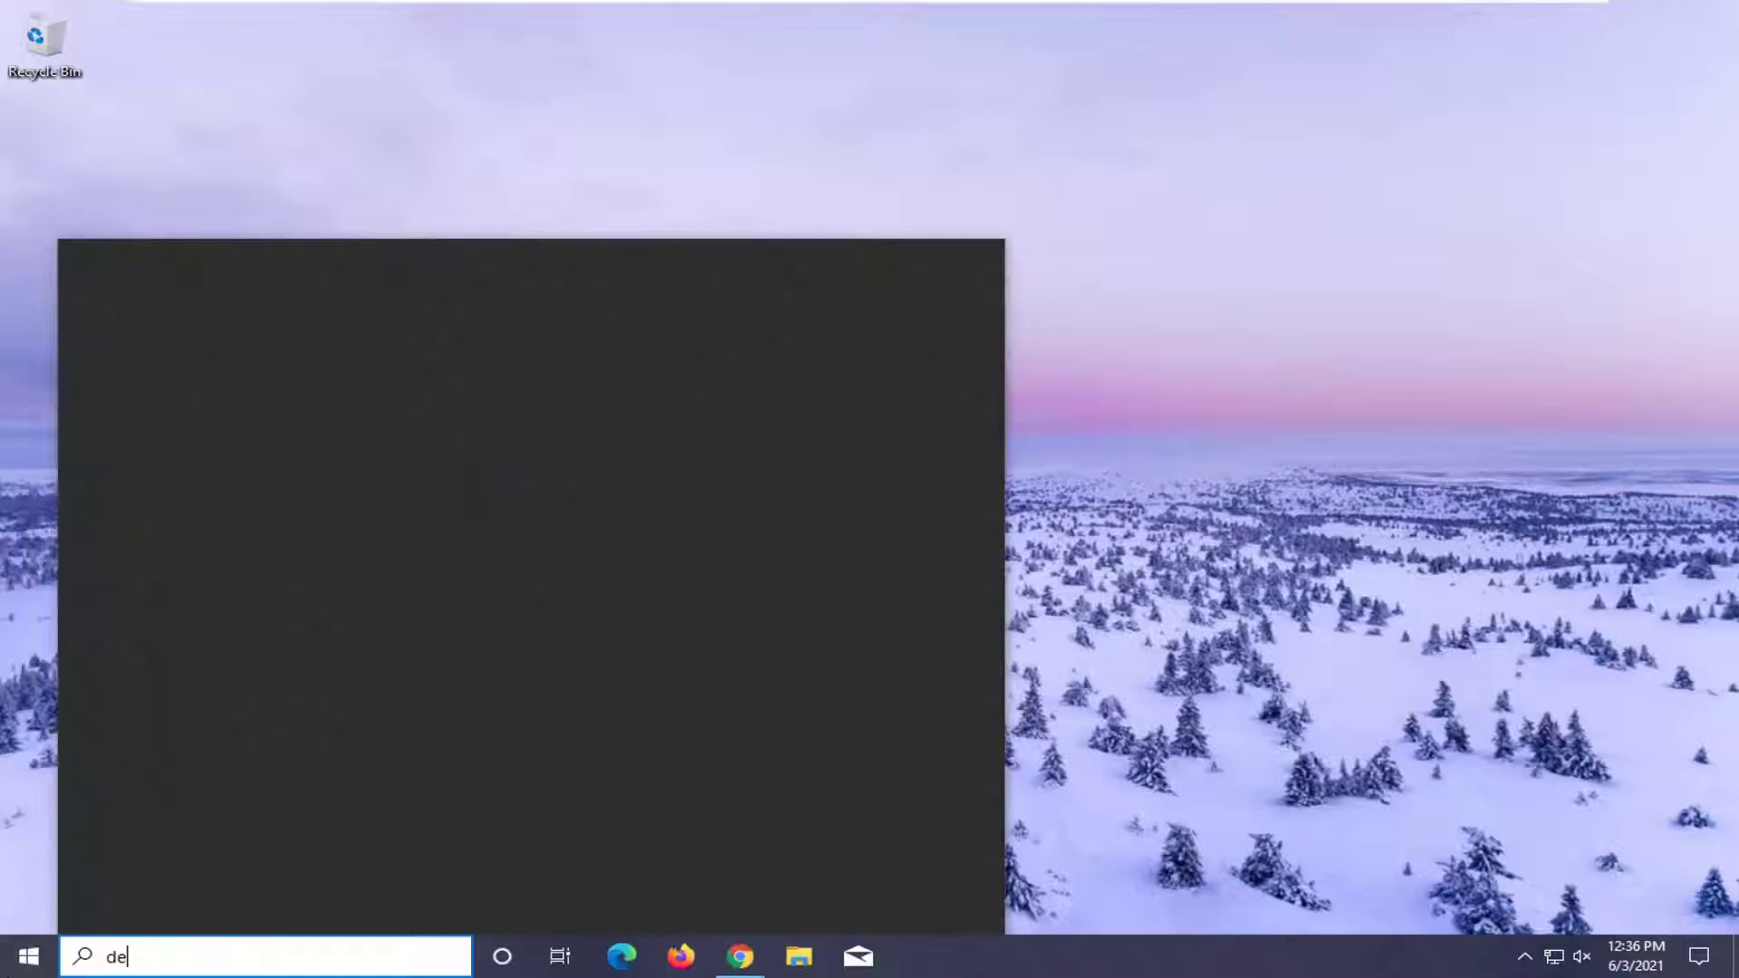
text(vice manager)
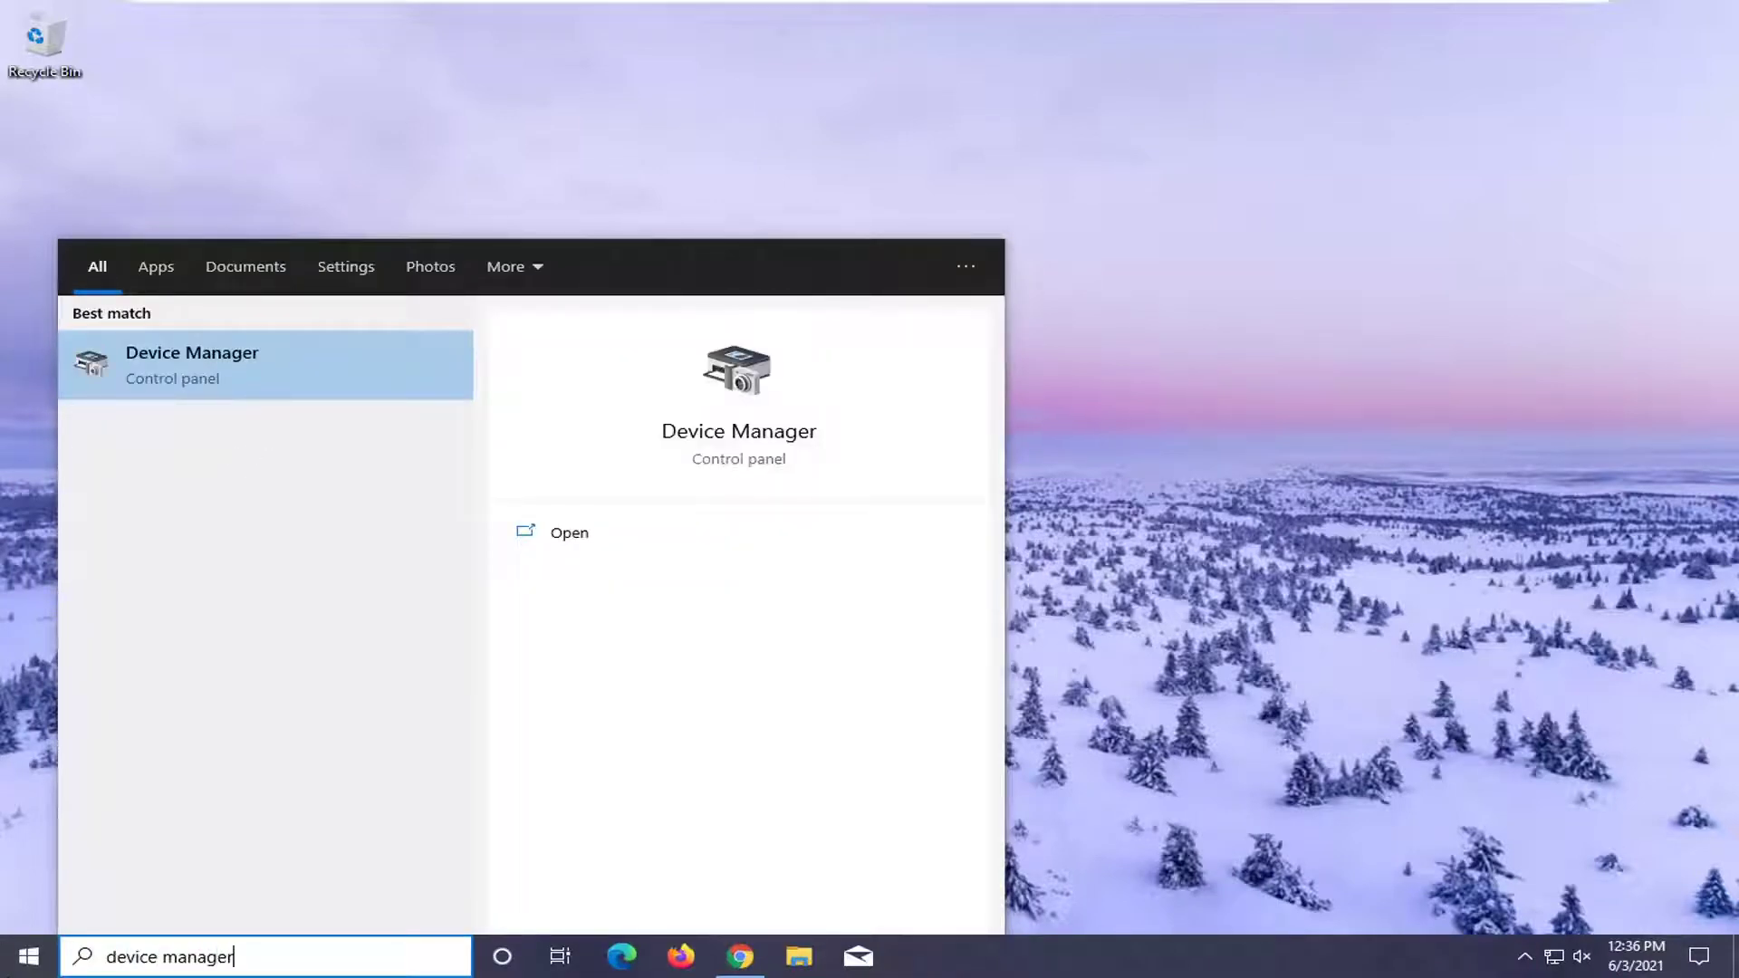
click(170, 368)
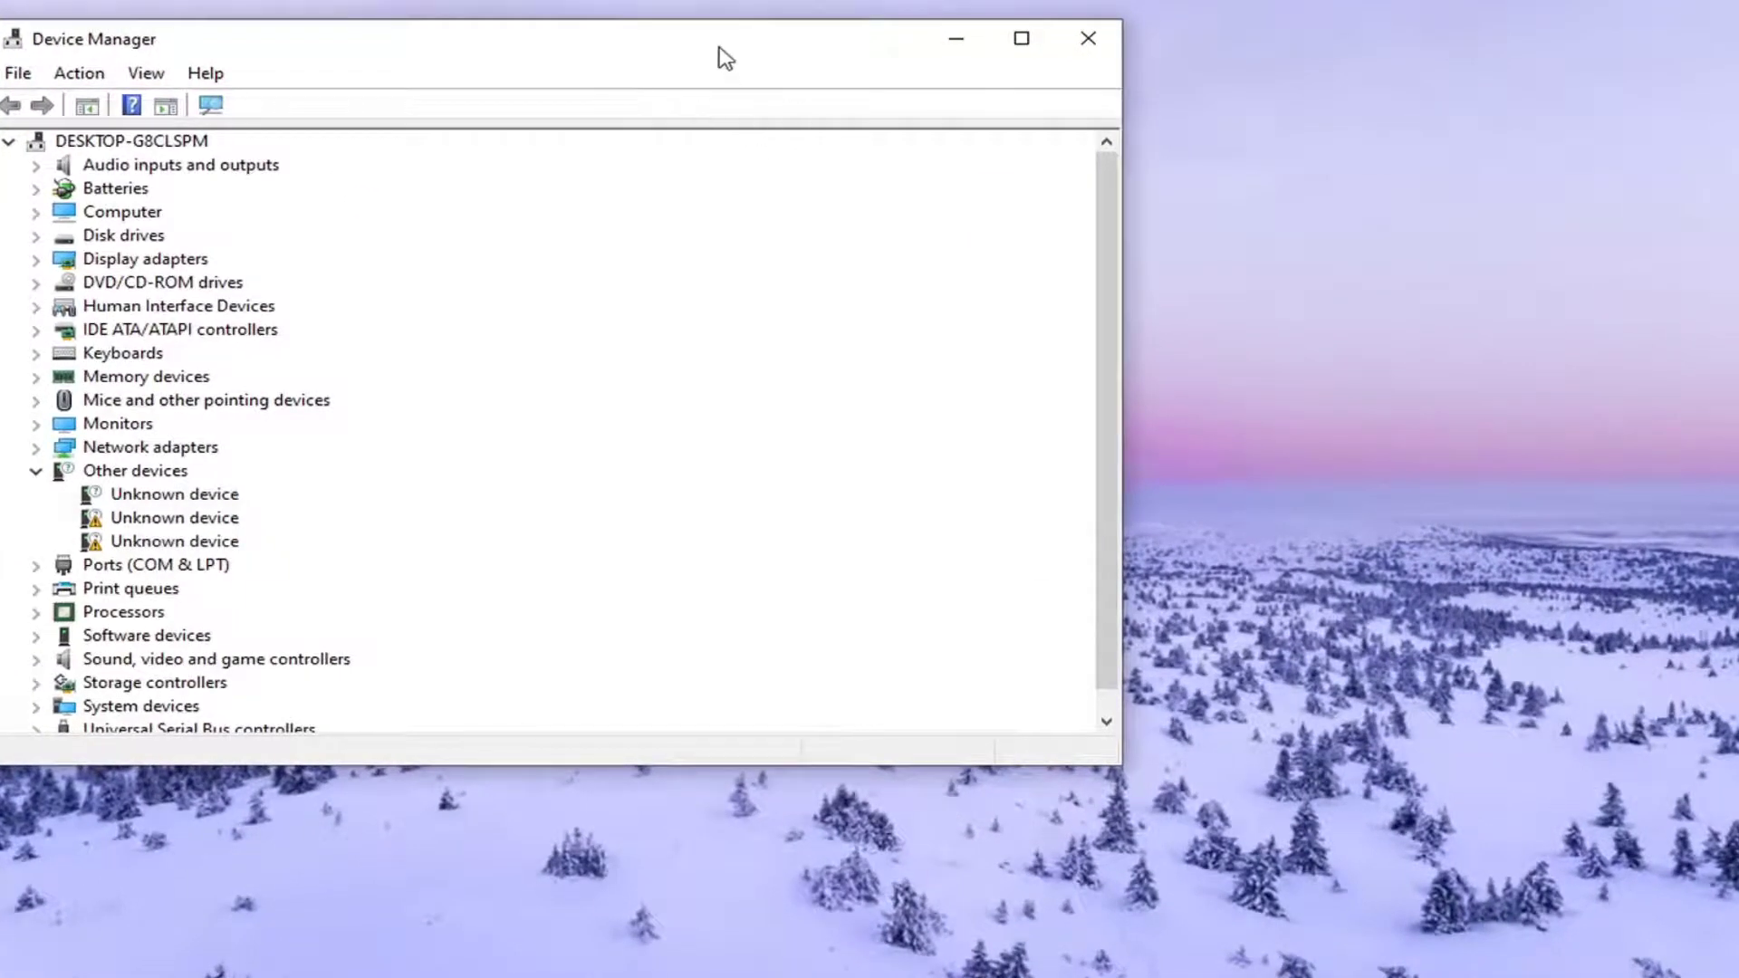
- Expand Audio inputs and outputs and start Update driver for Speakers (High Definition Audio Device)
drag(724, 54, 1046, 121)
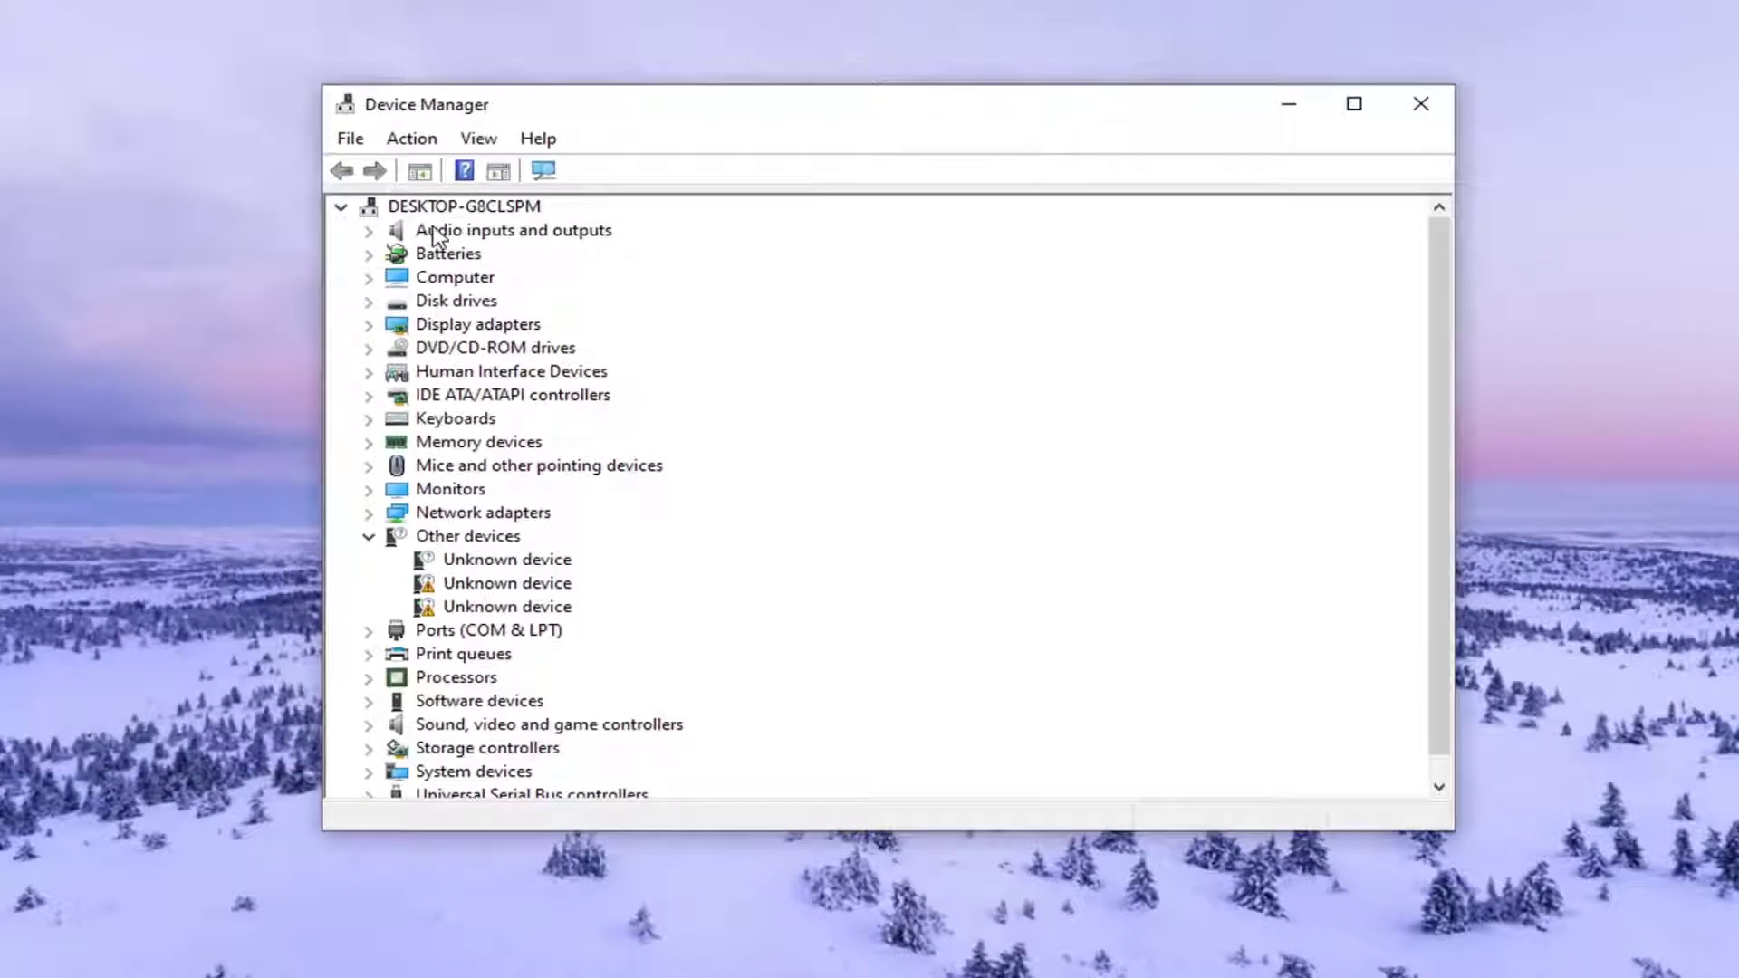
double_click(439, 231)
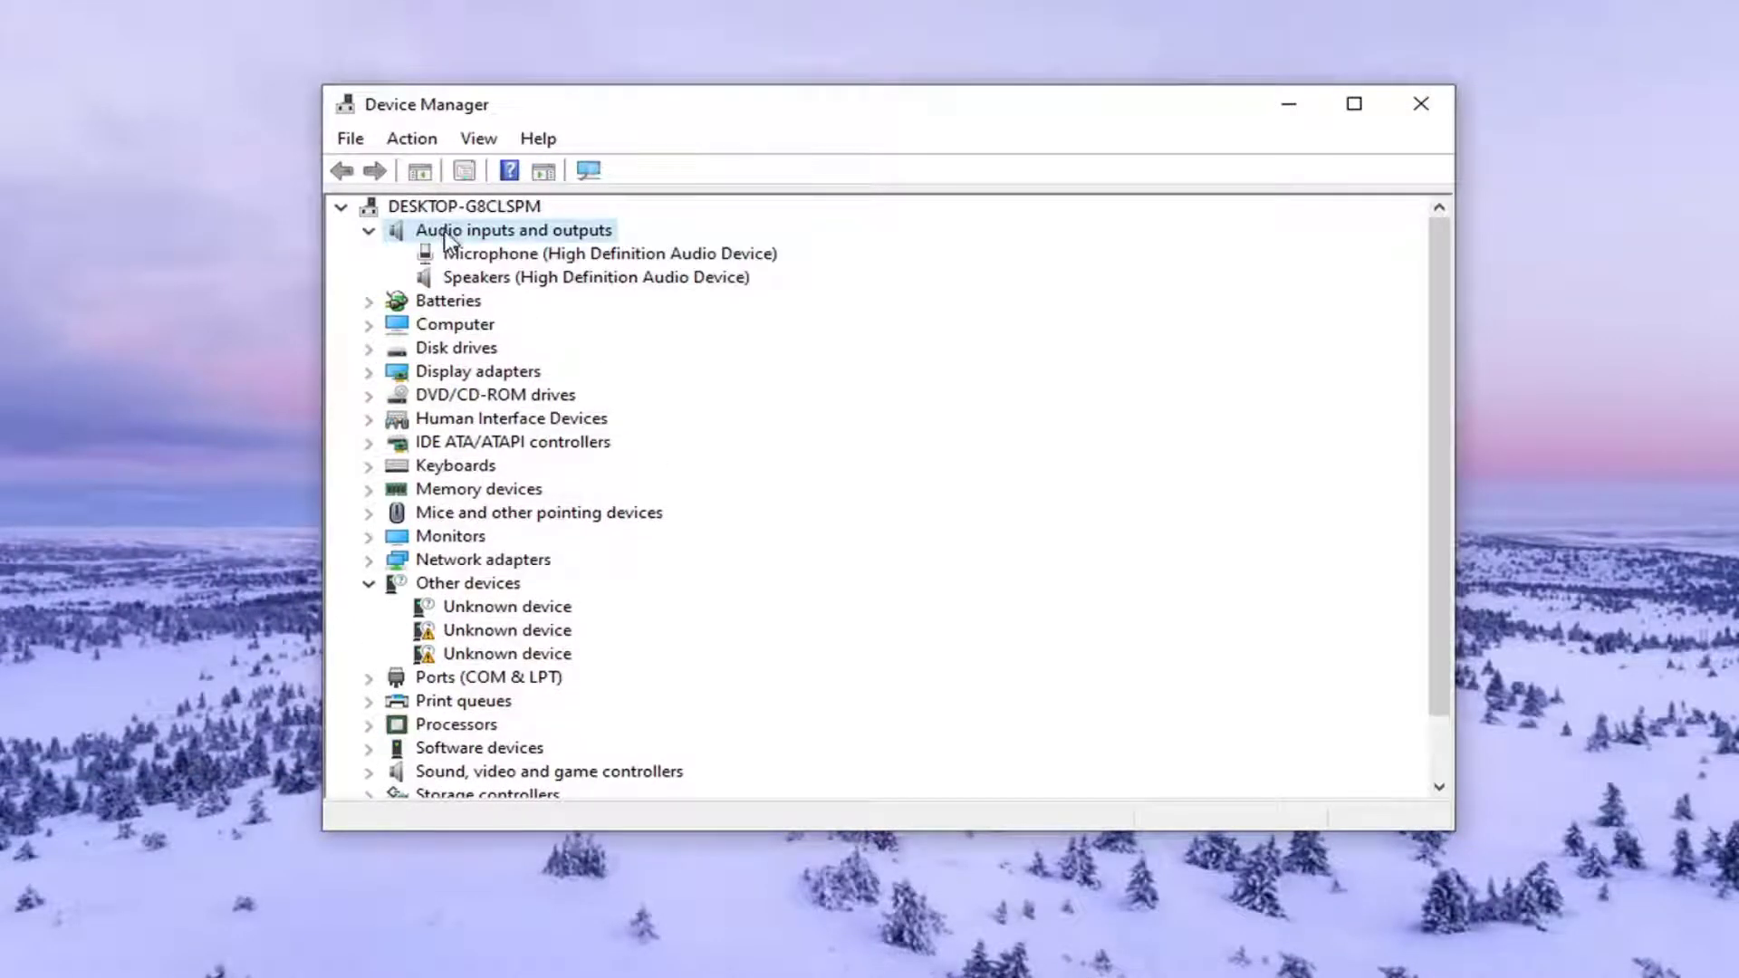
click(459, 278)
right_click(483, 283)
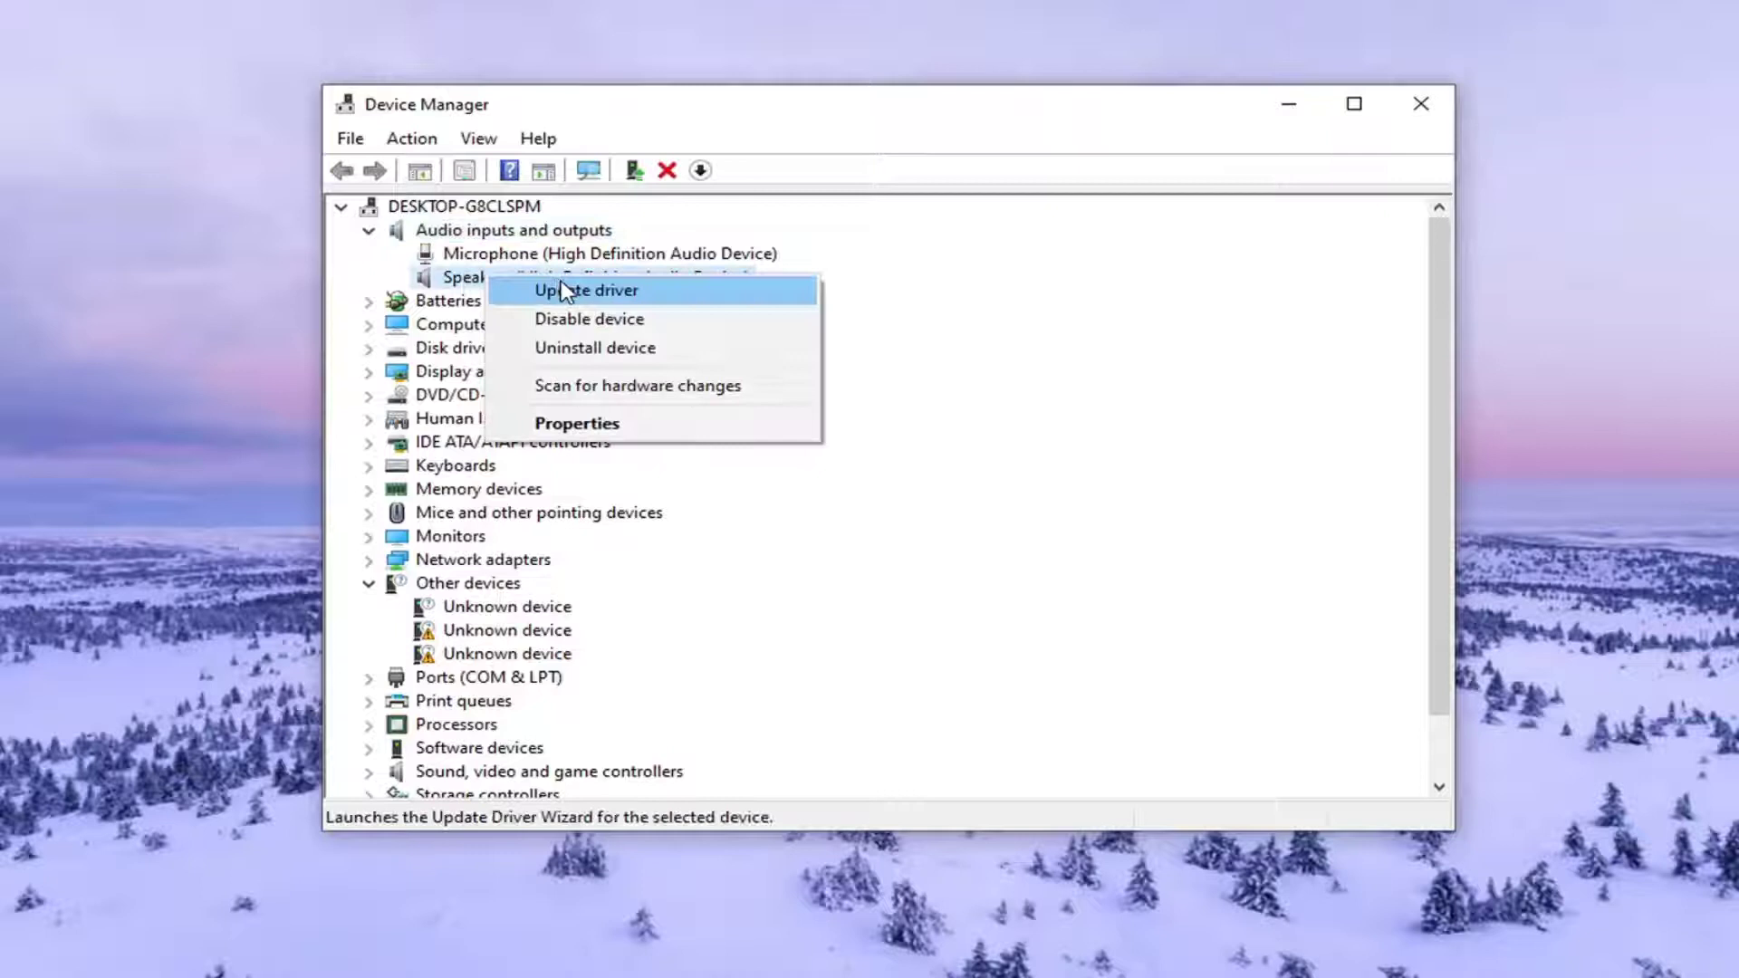
click(575, 293)
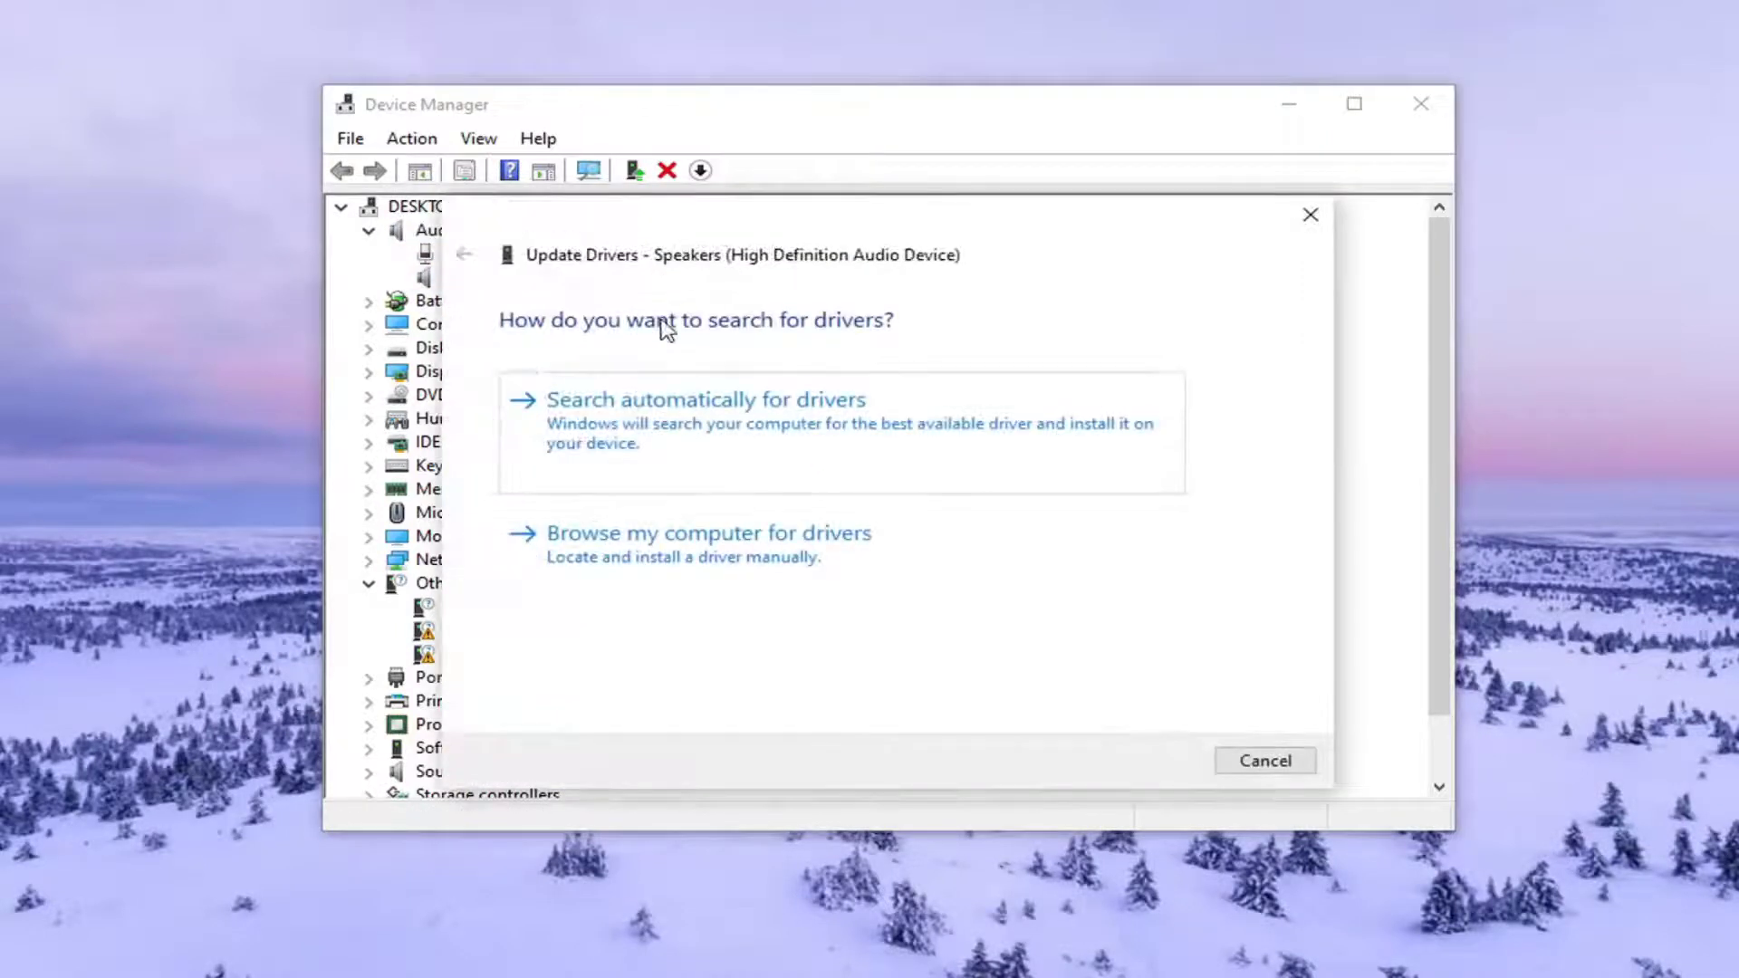
- Search automatically for speaker drivers, confirm the best ones are installed, and close Device Manager
click(768, 415)
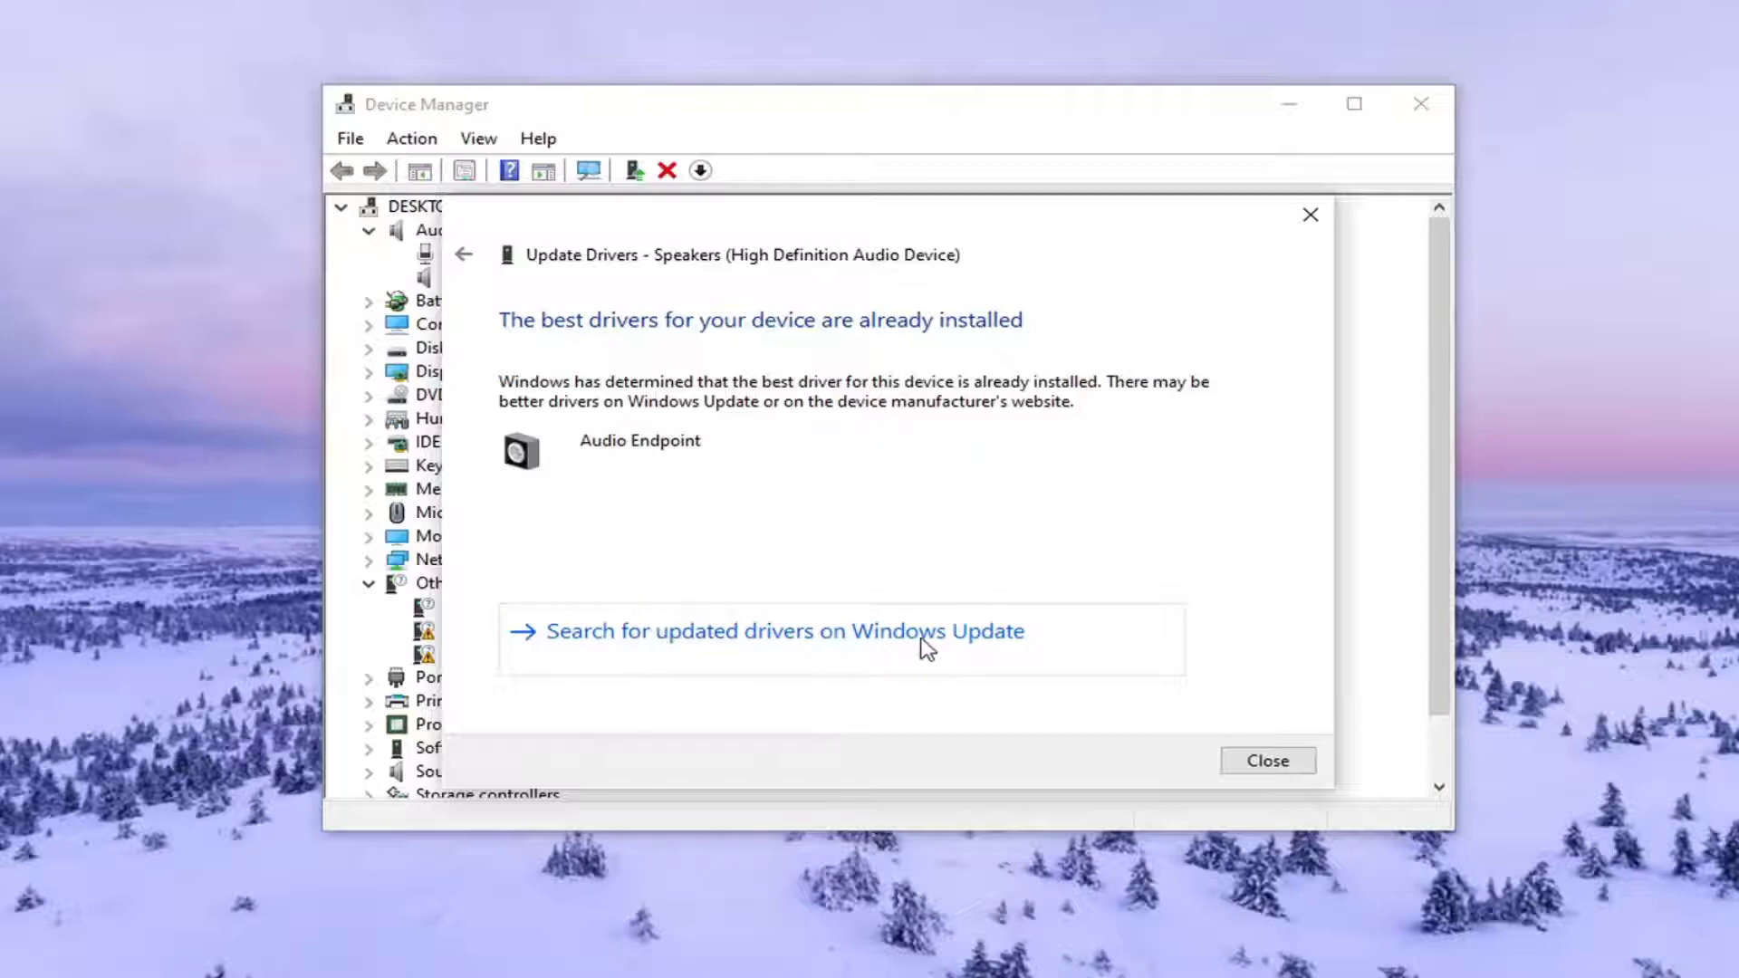
click(1310, 216)
click(1421, 104)
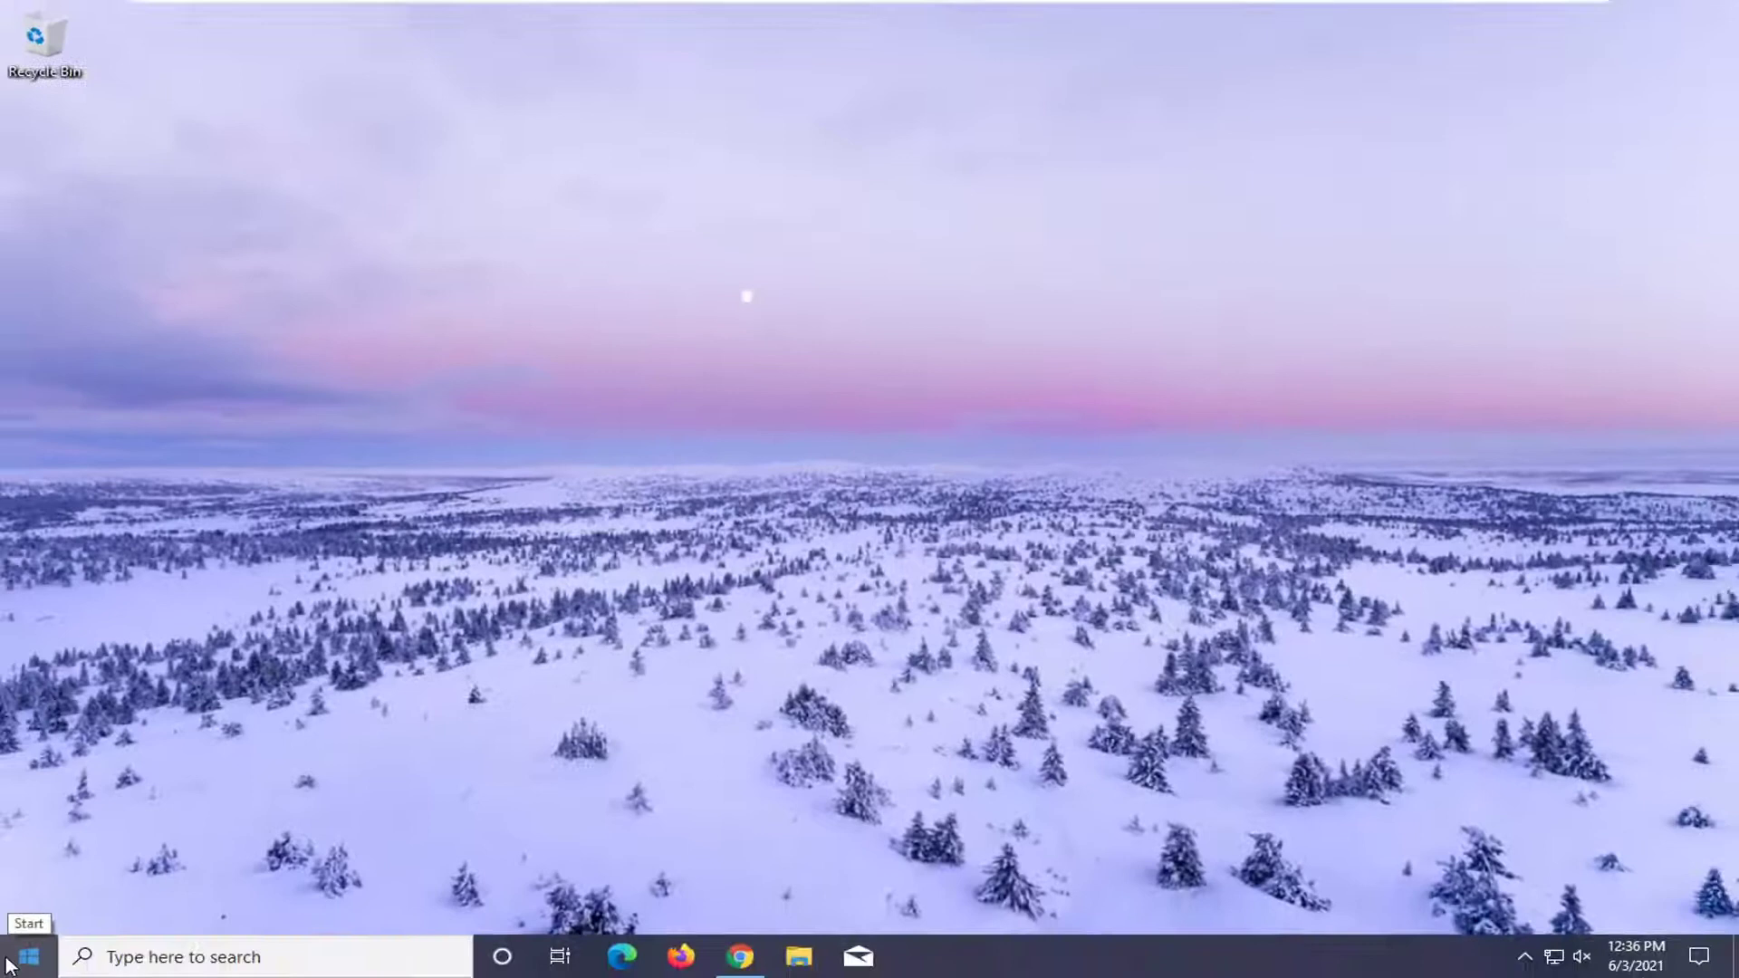
- Search Start for 'troubleshoot', open Troubleshoot settings, and go to Additional troubleshooters
click(6, 962)
text(t)
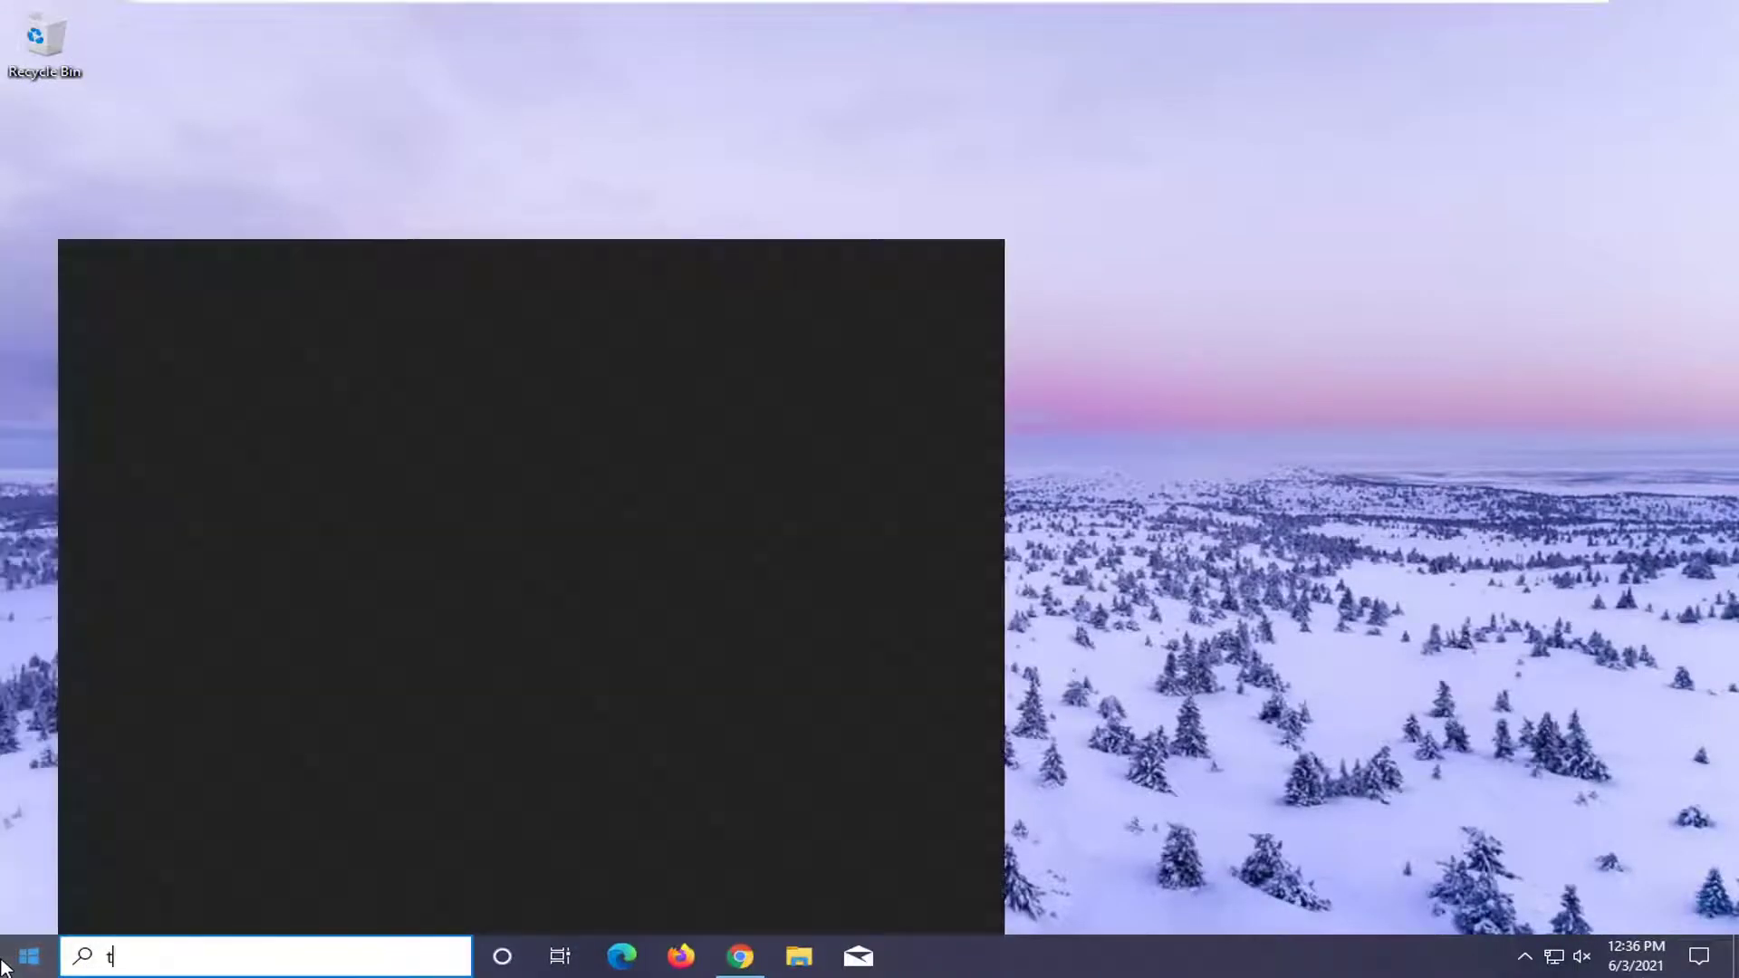
text(roubleshoot)
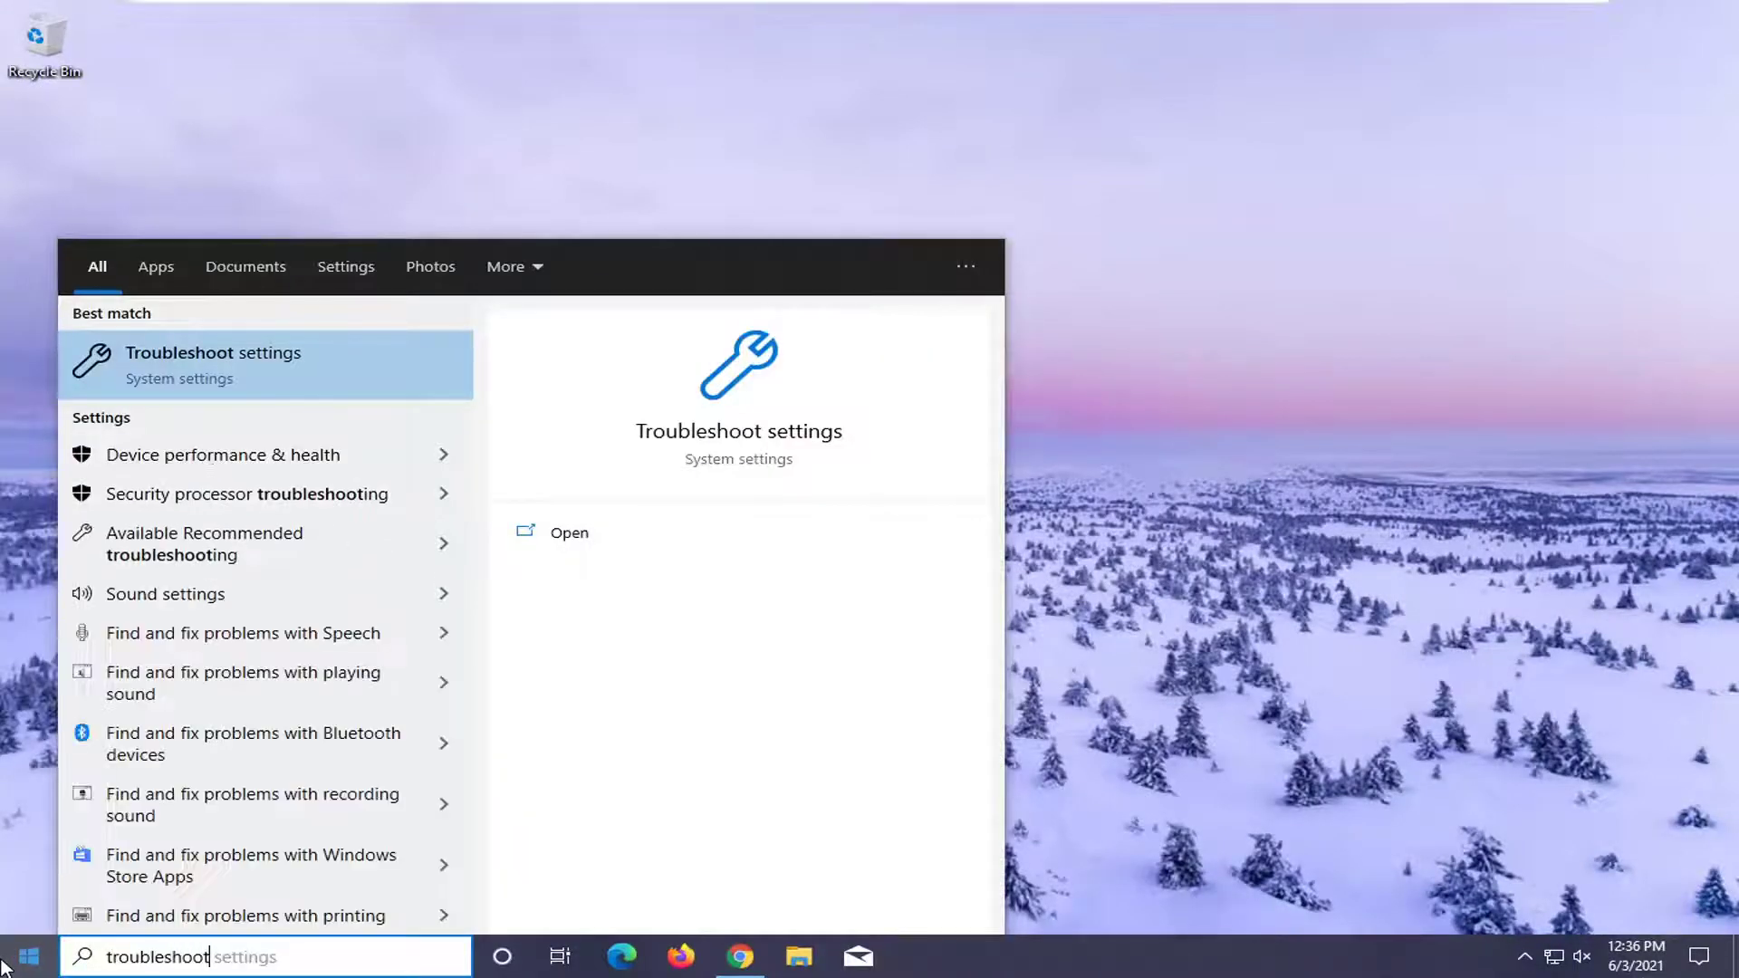
click(258, 375)
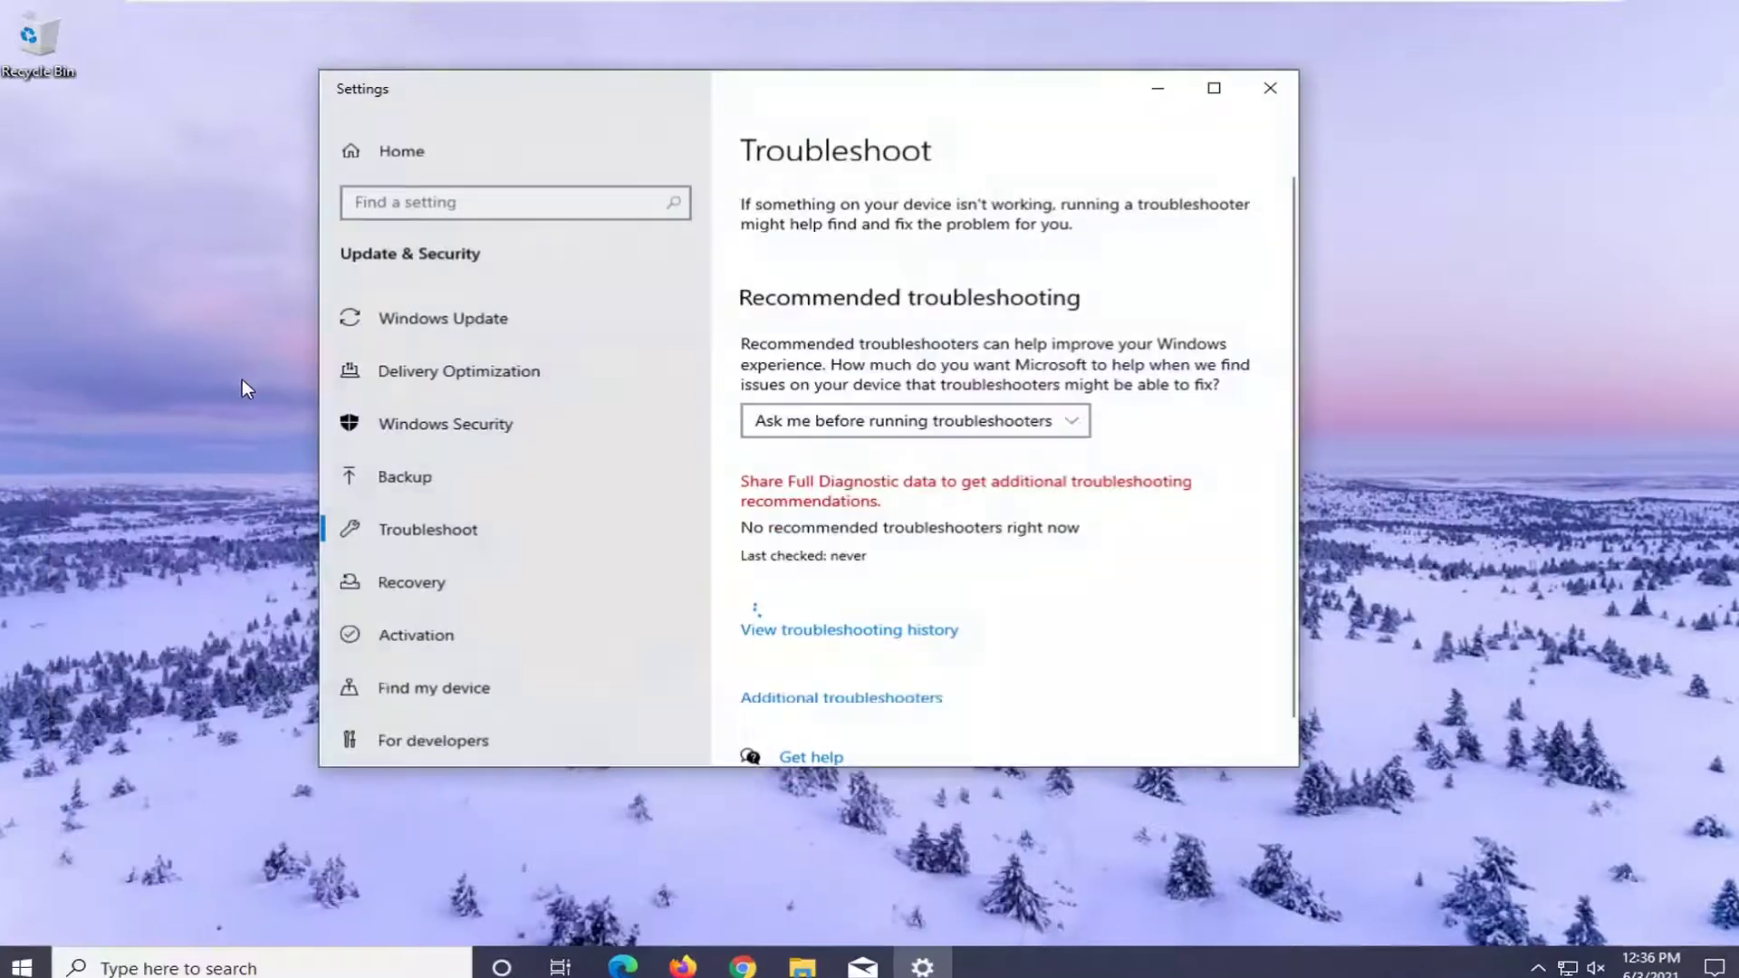
scroll(870, 571, down, 1)
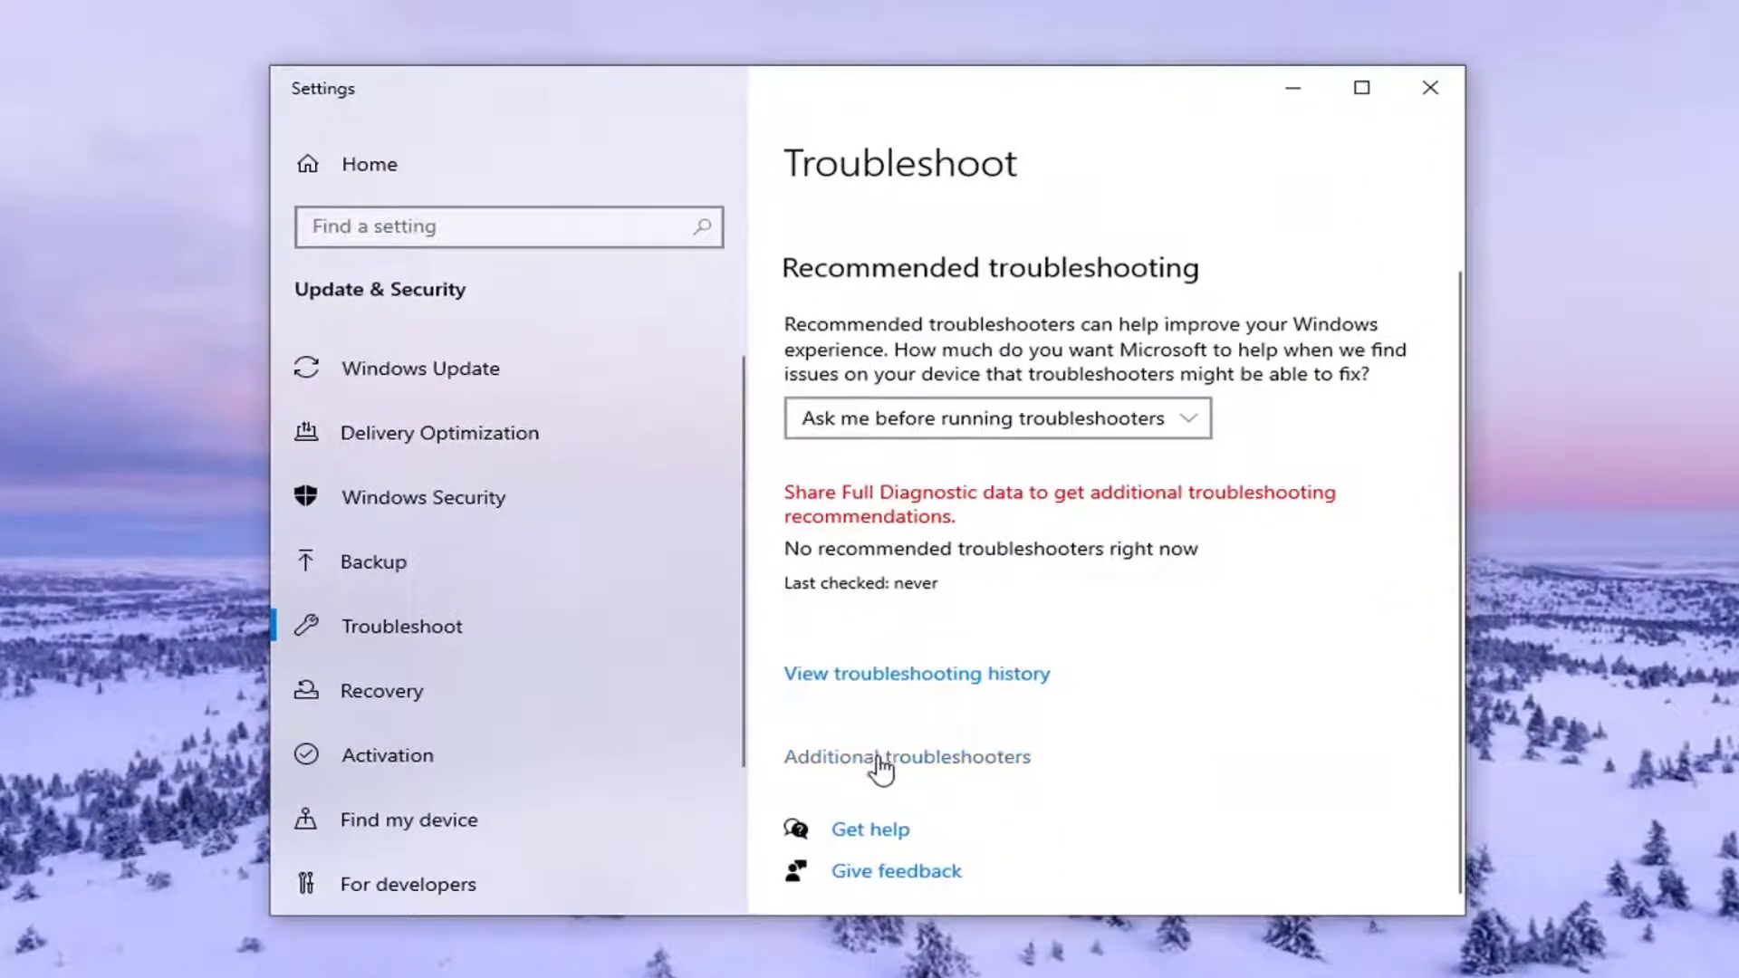
click(980, 761)
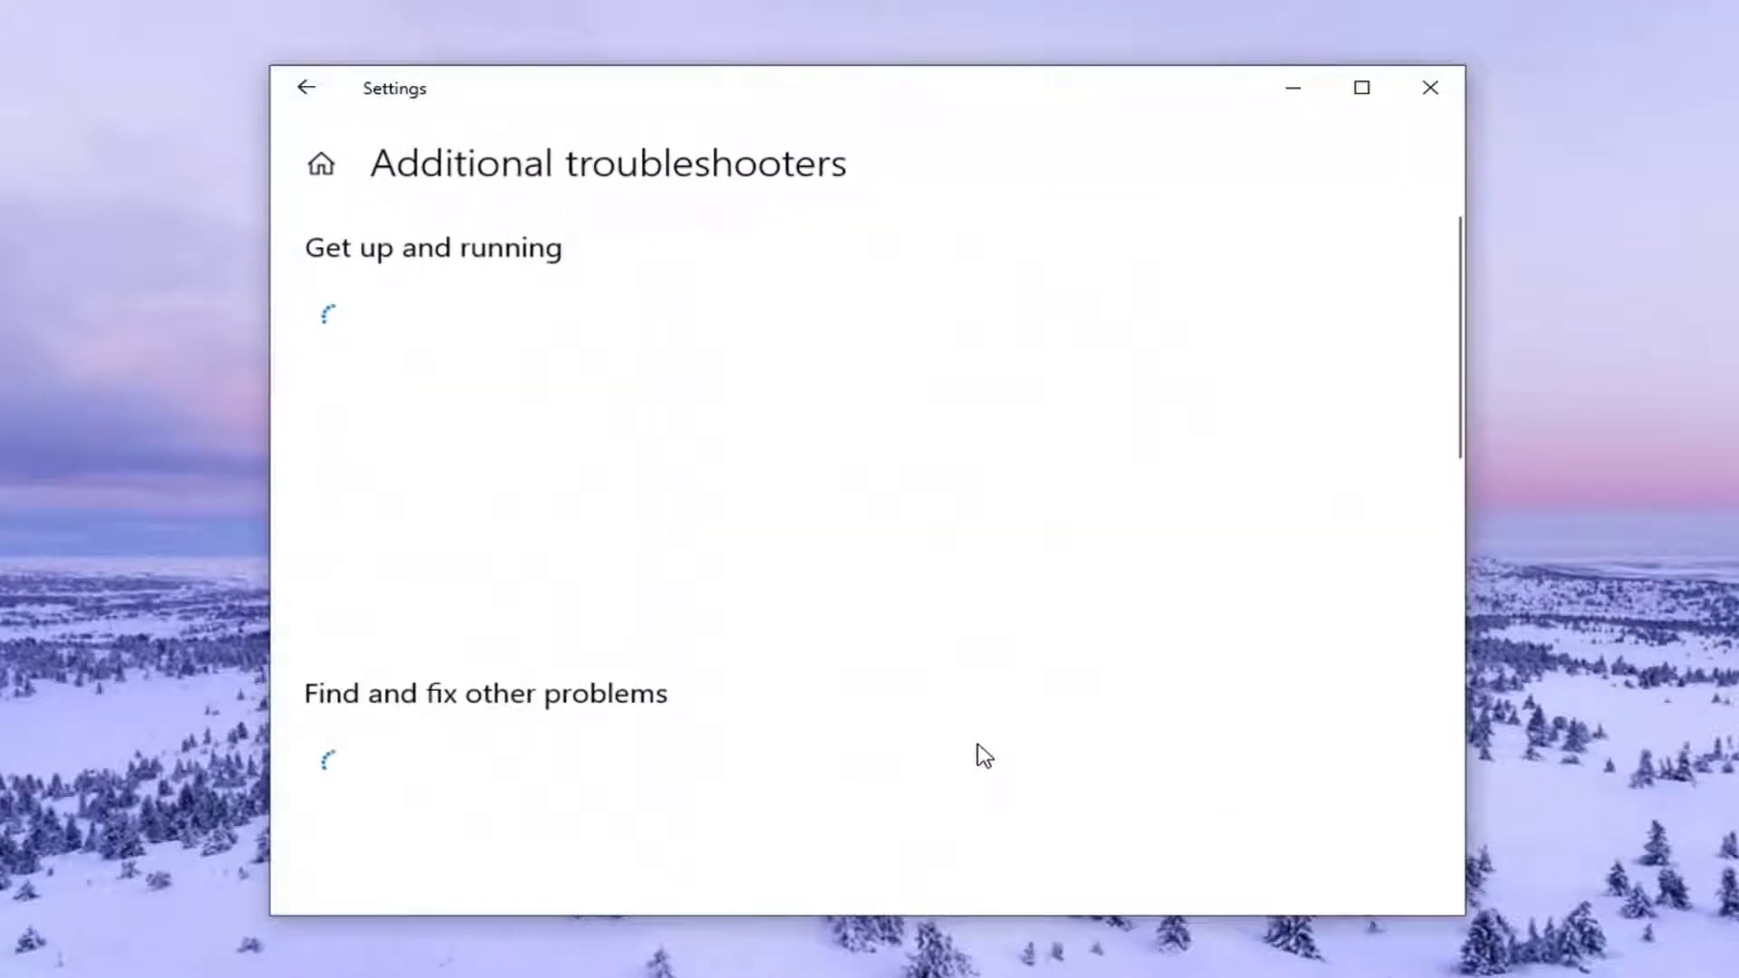
- Expand Playing Audio and run the troubleshooter until it suggests turning off enhancements
click(415, 449)
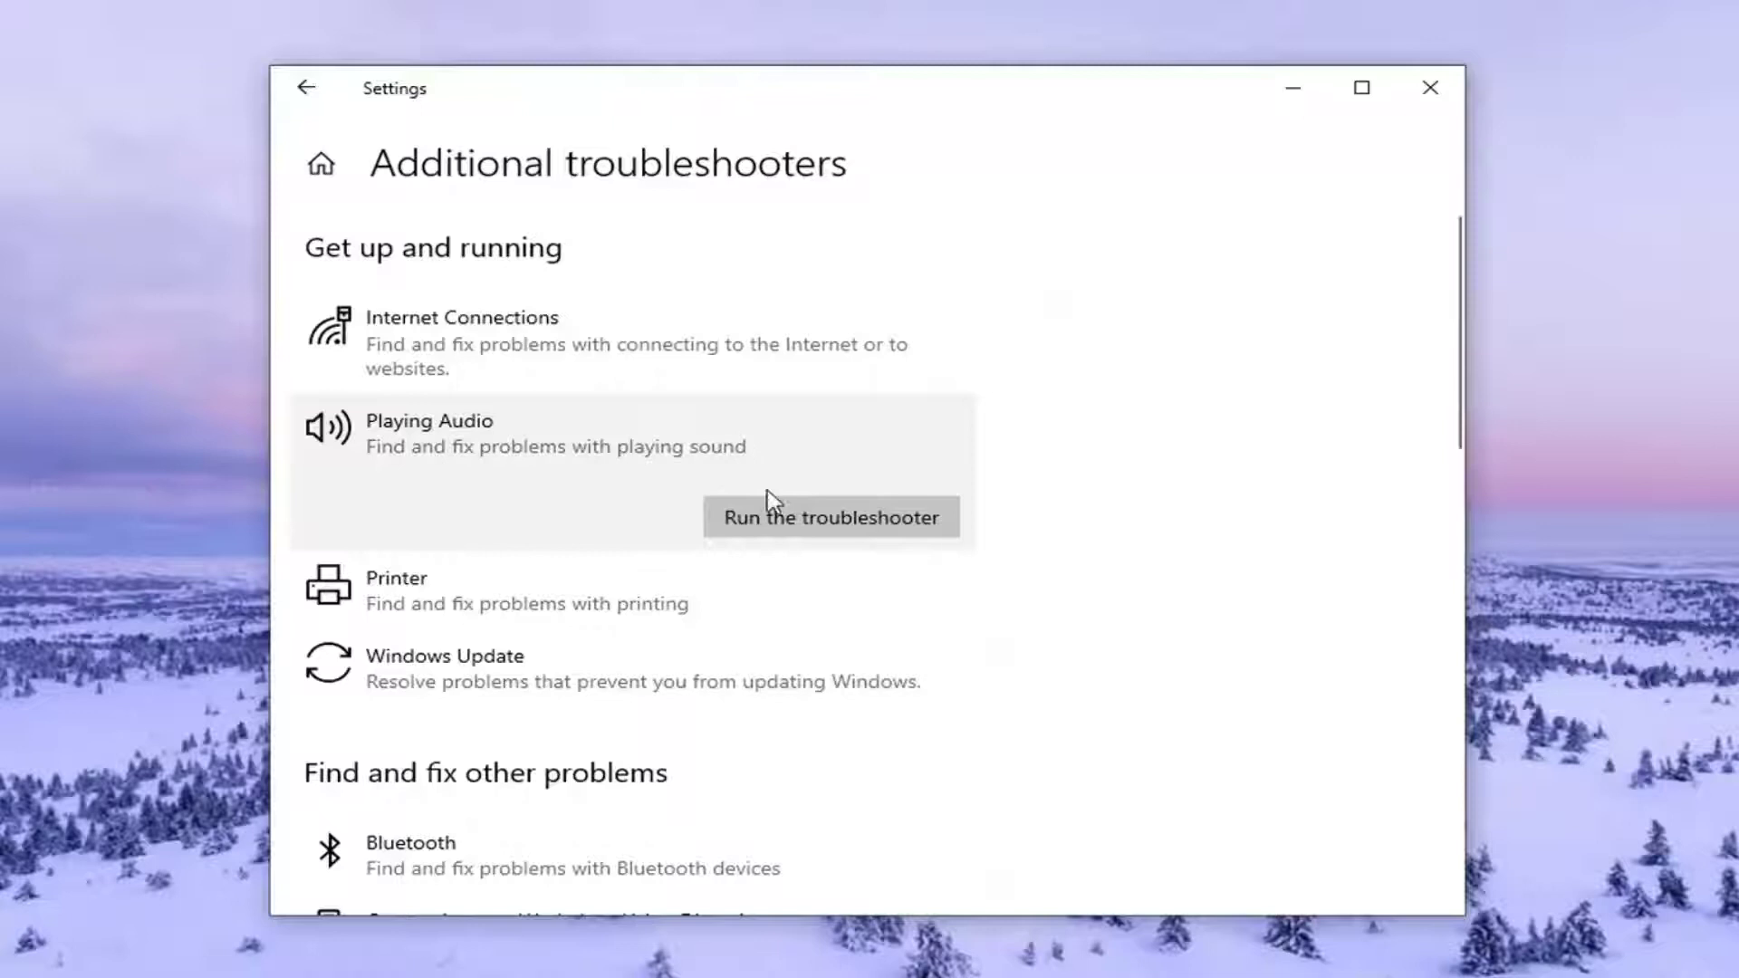
click(816, 523)
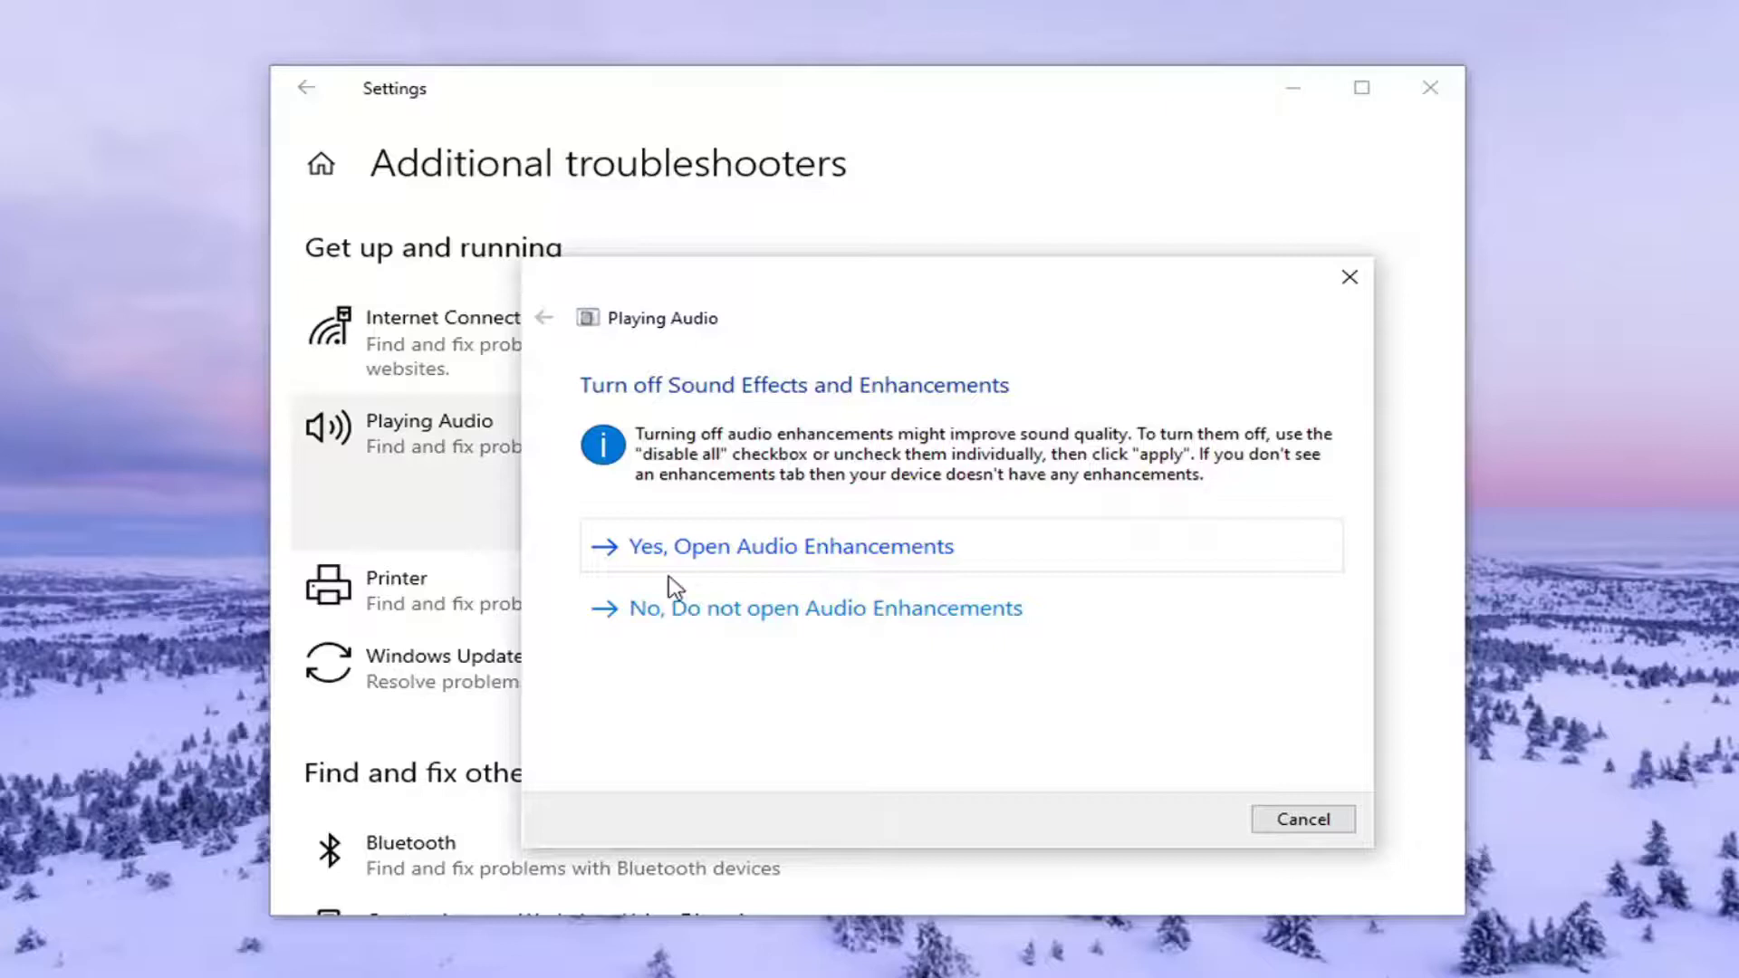
- View the speaker enhancements and cancel unchanged, finish the Playing Audio troubleshooter, and close Settings
click(783, 557)
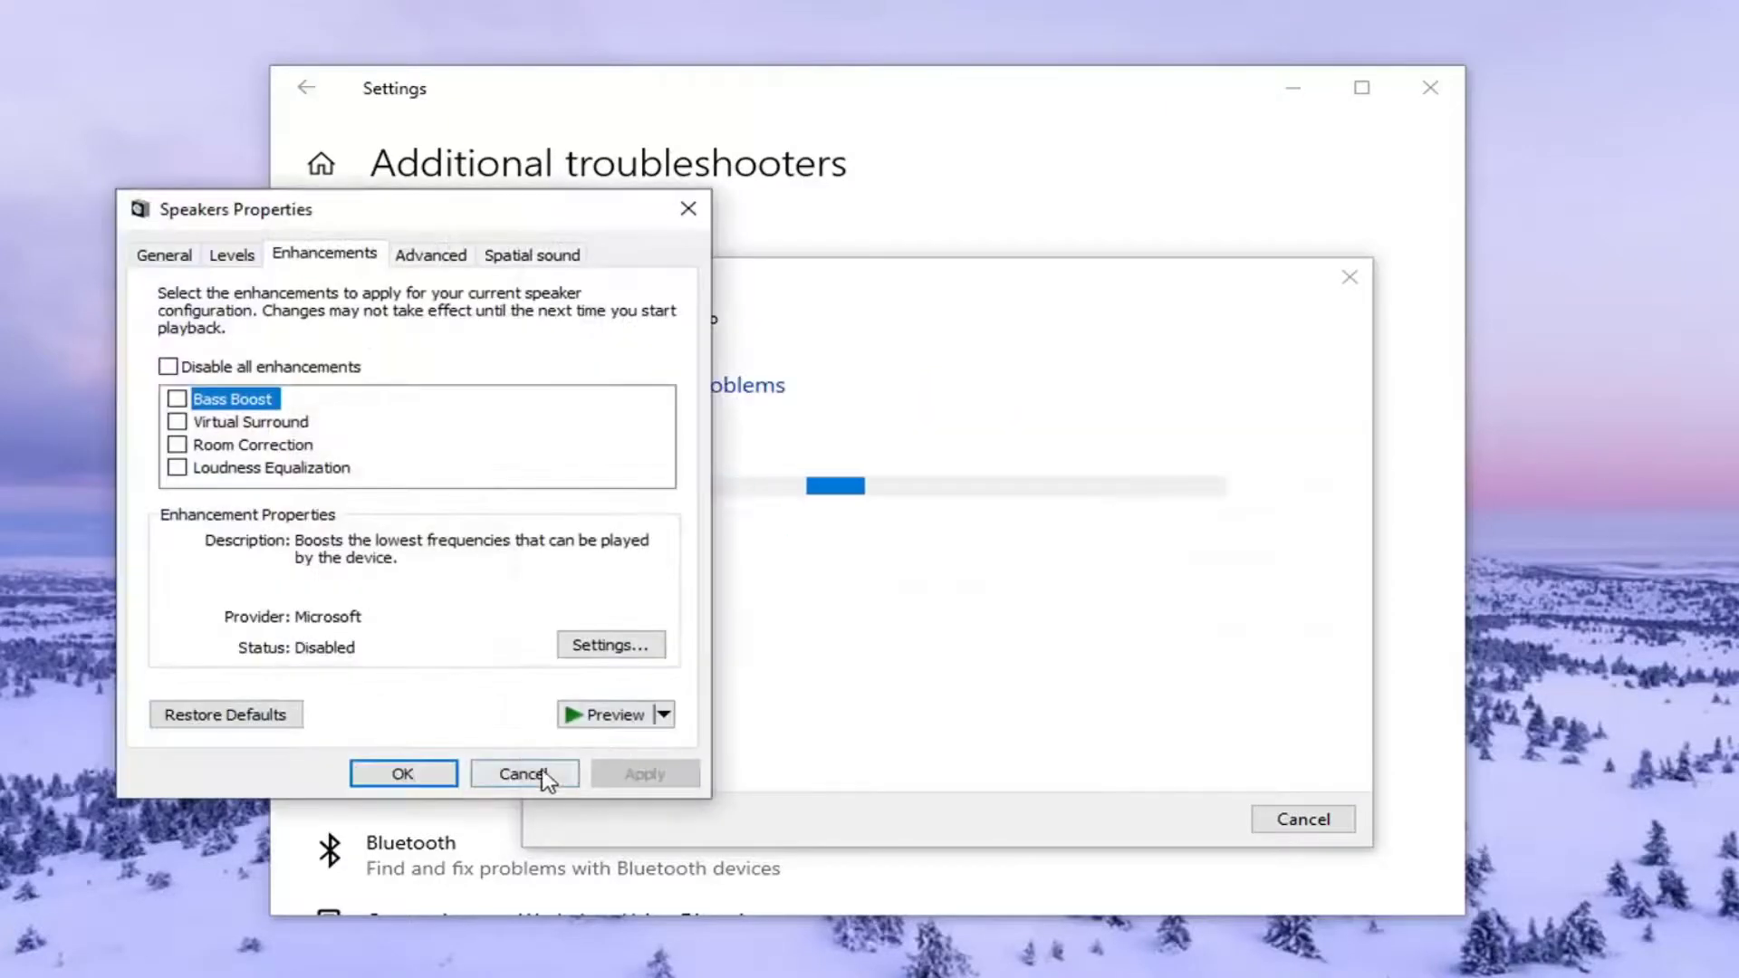
click(514, 774)
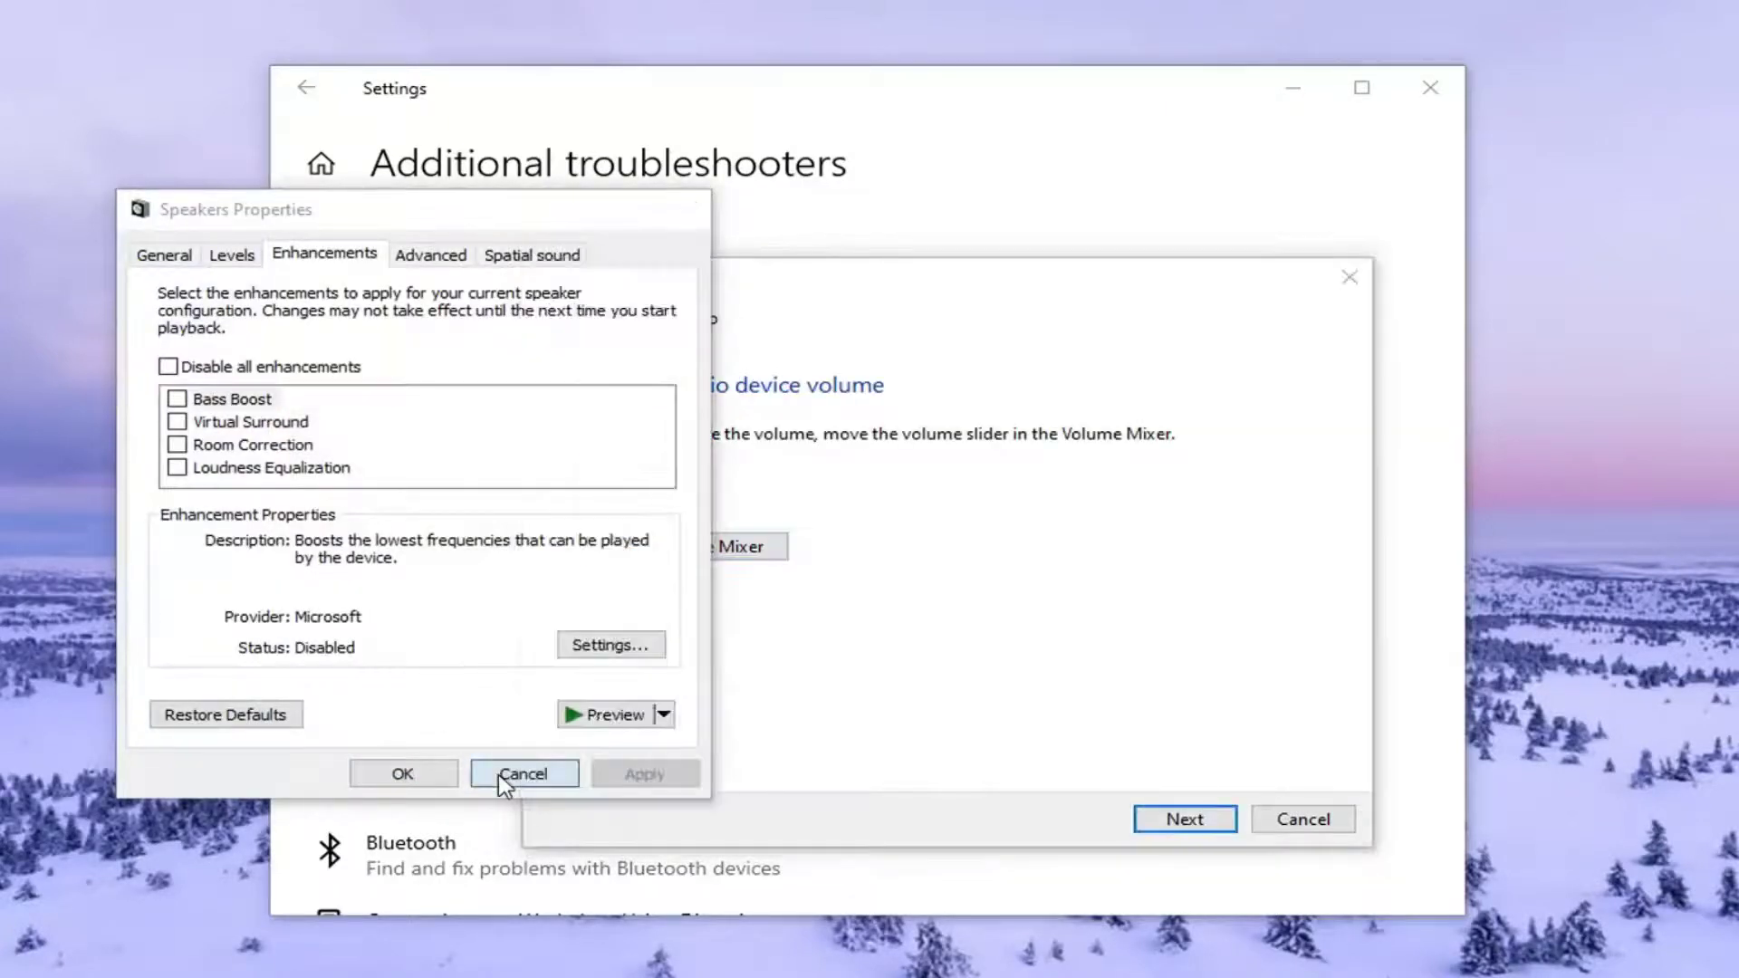
click(1185, 820)
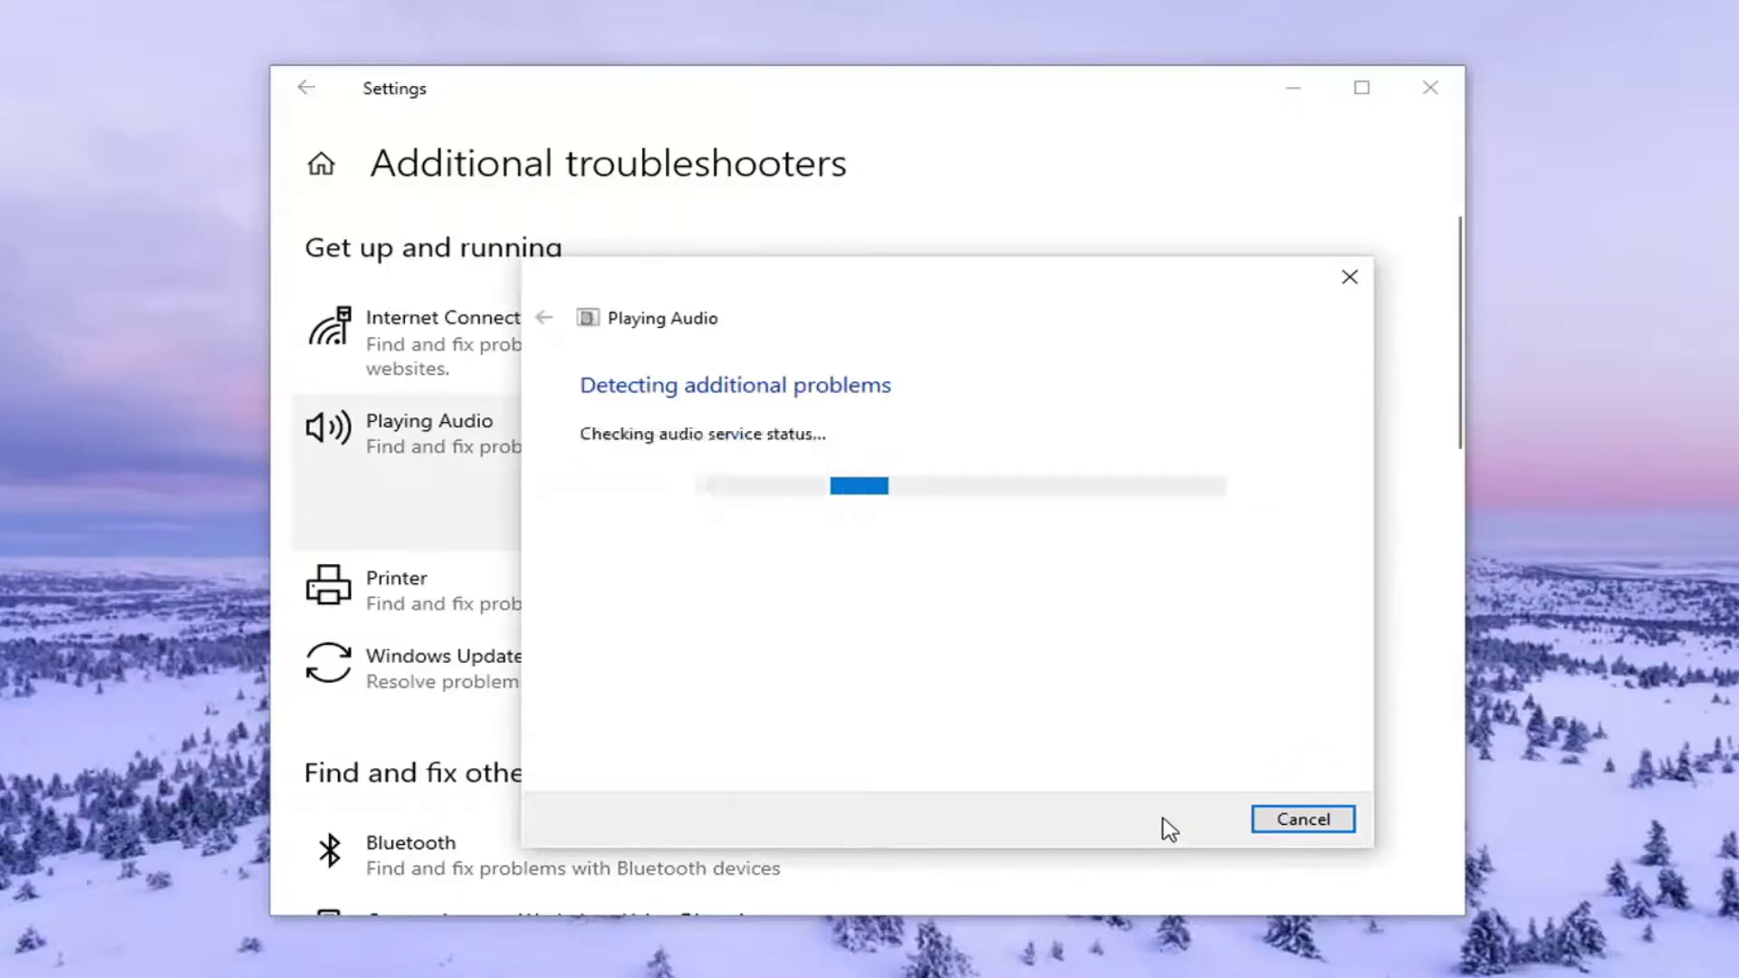
click(1302, 819)
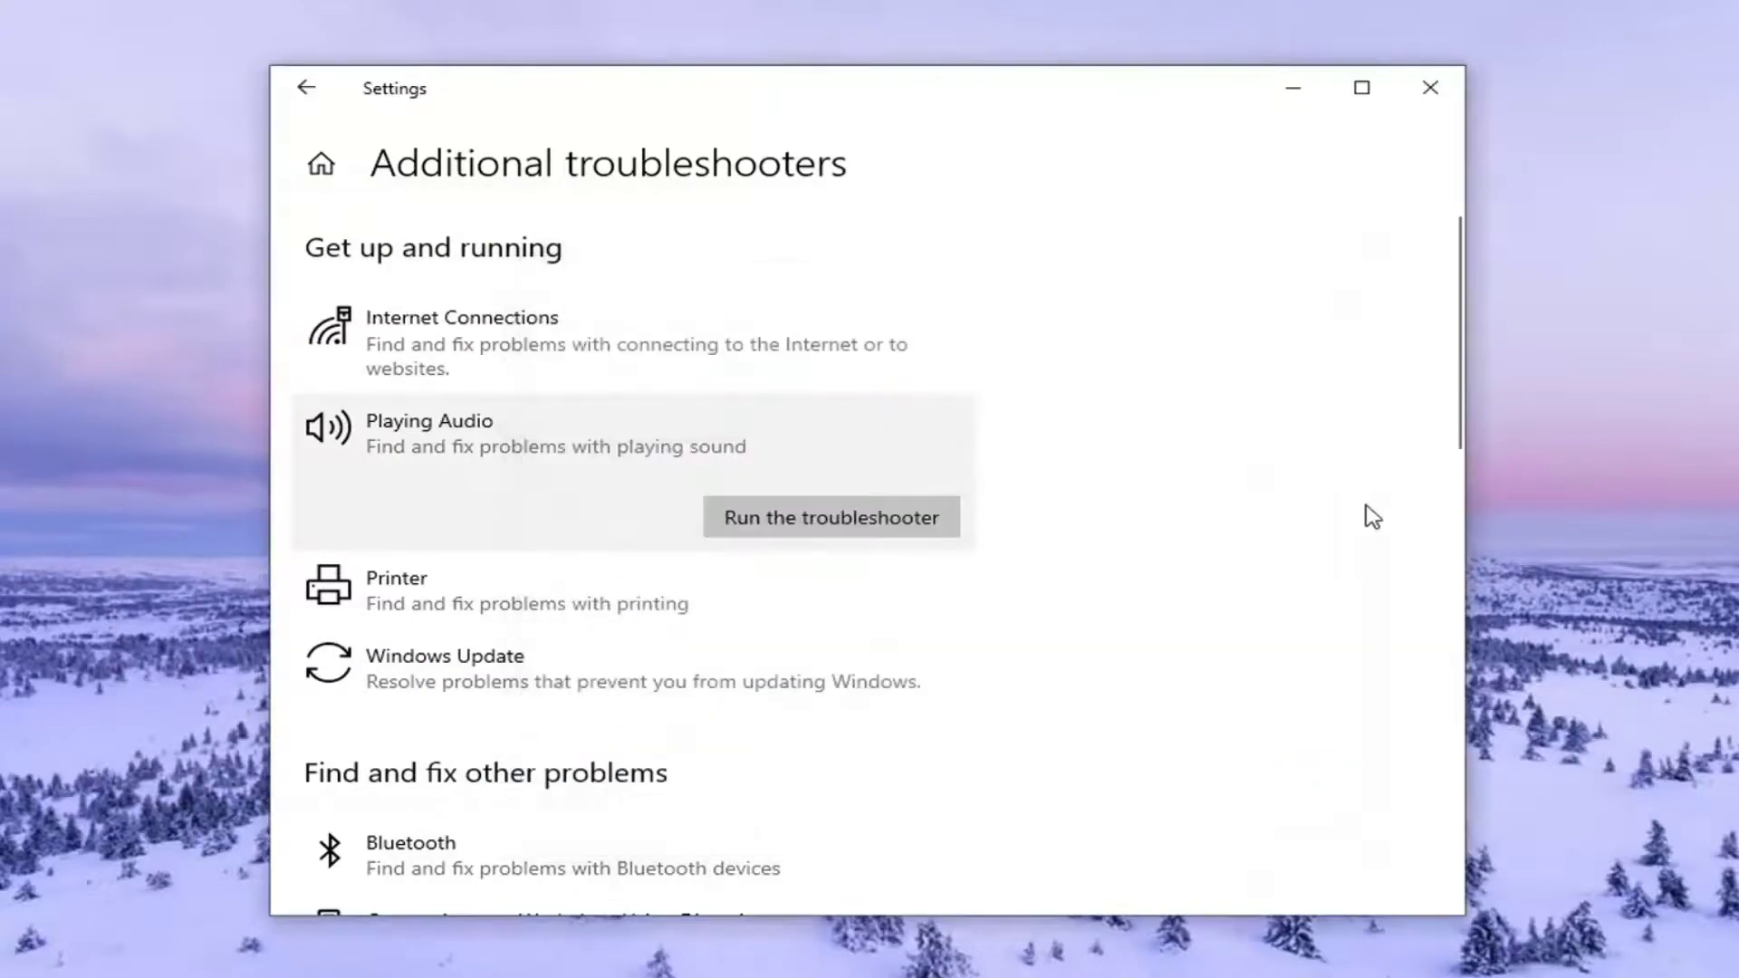
click(1430, 88)
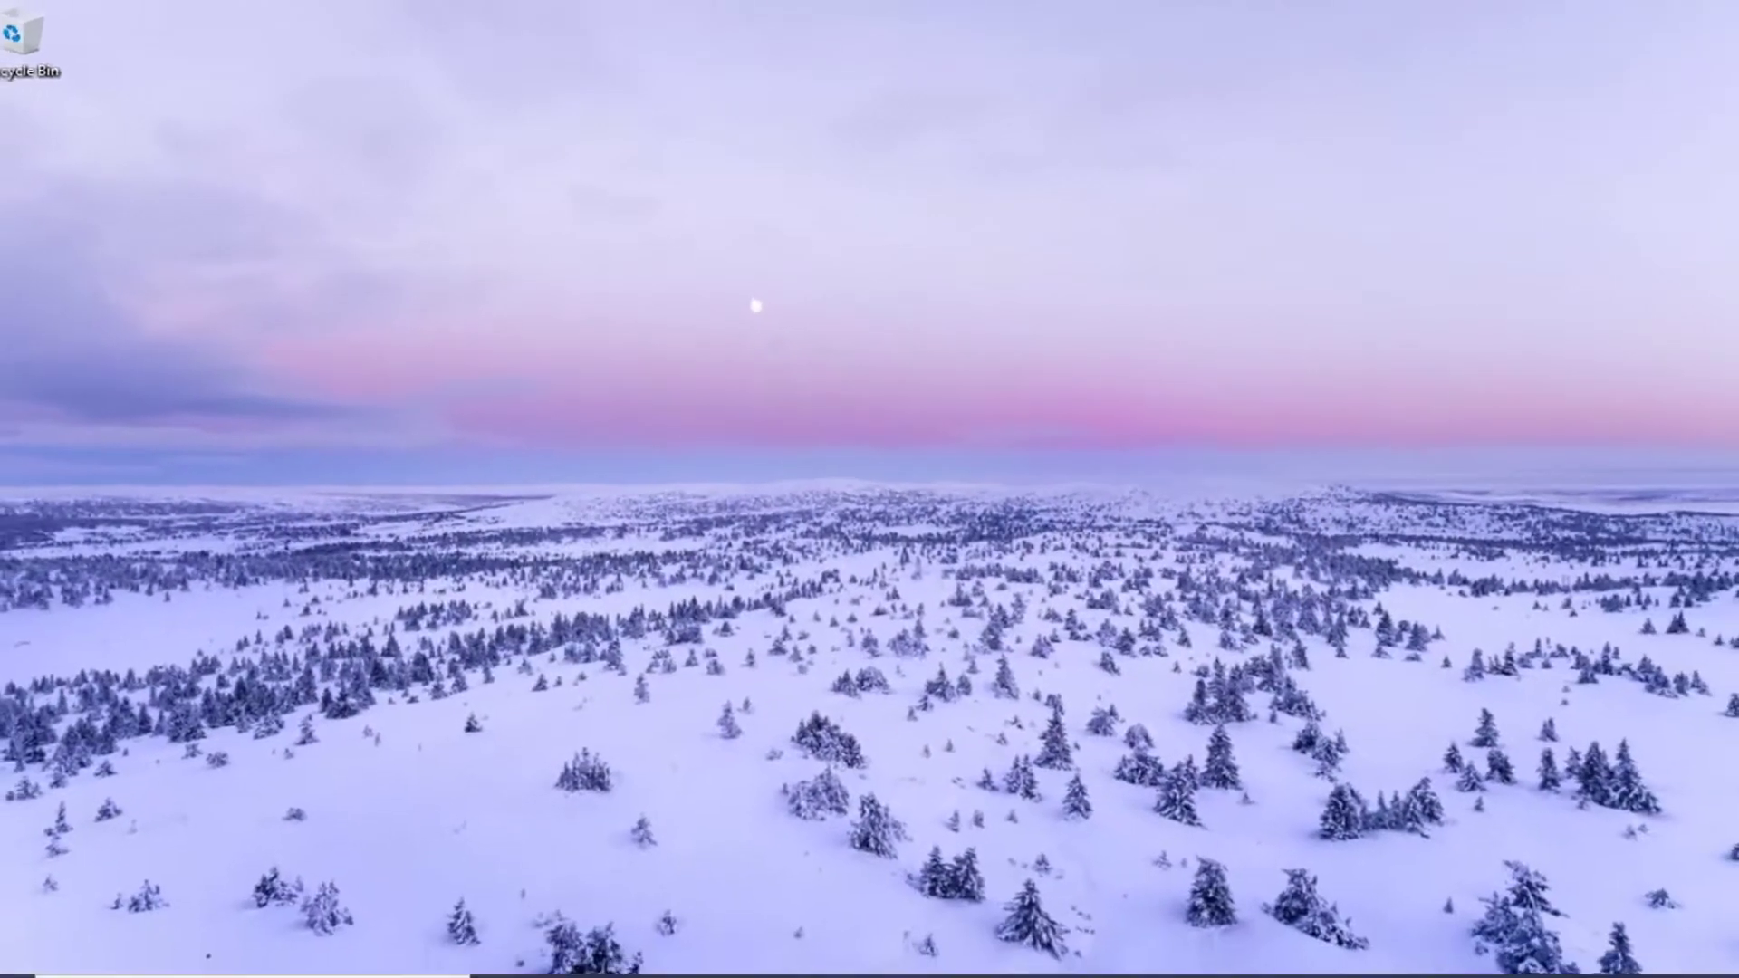